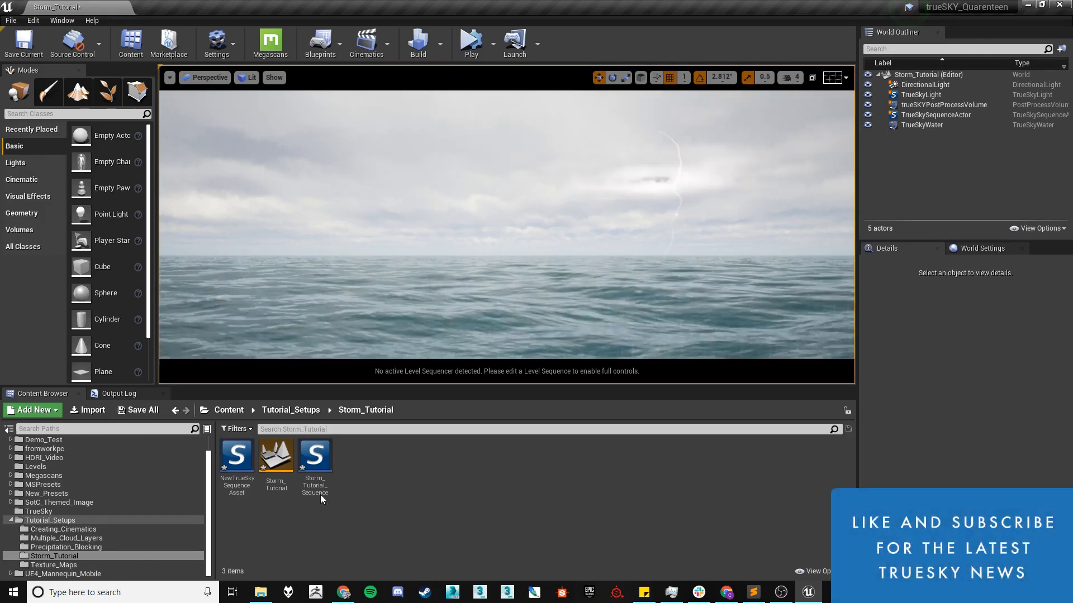
# Step: Assign NewTrueSkySequenceAsset as the Active Sequence of the TrueSkySequenceActor
pyautogui.click(949, 115)
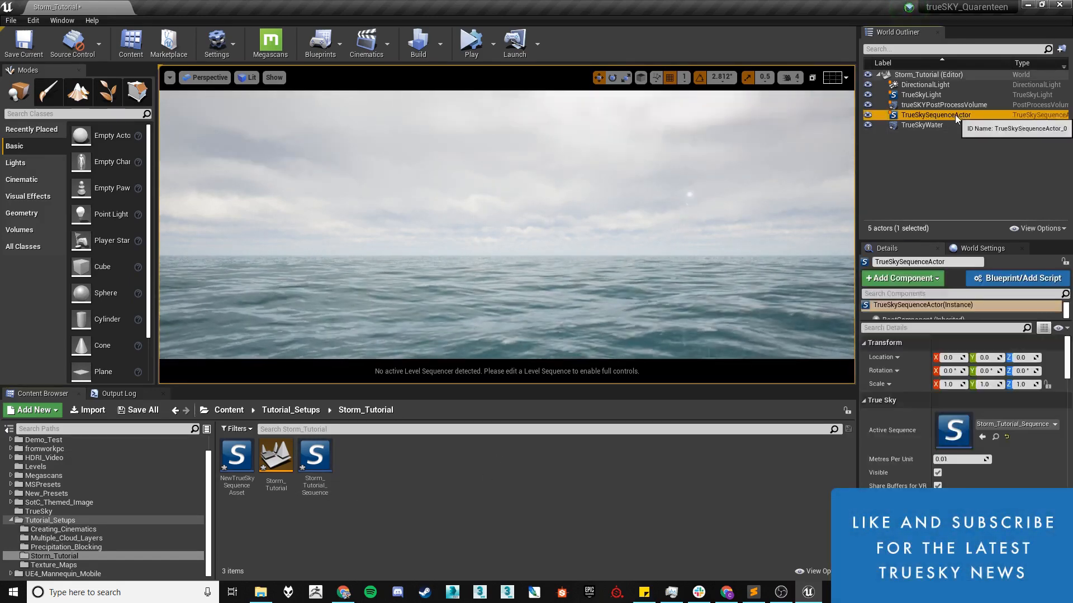
pyautogui.moveTo(236, 458); pyautogui.dragTo(952, 428)
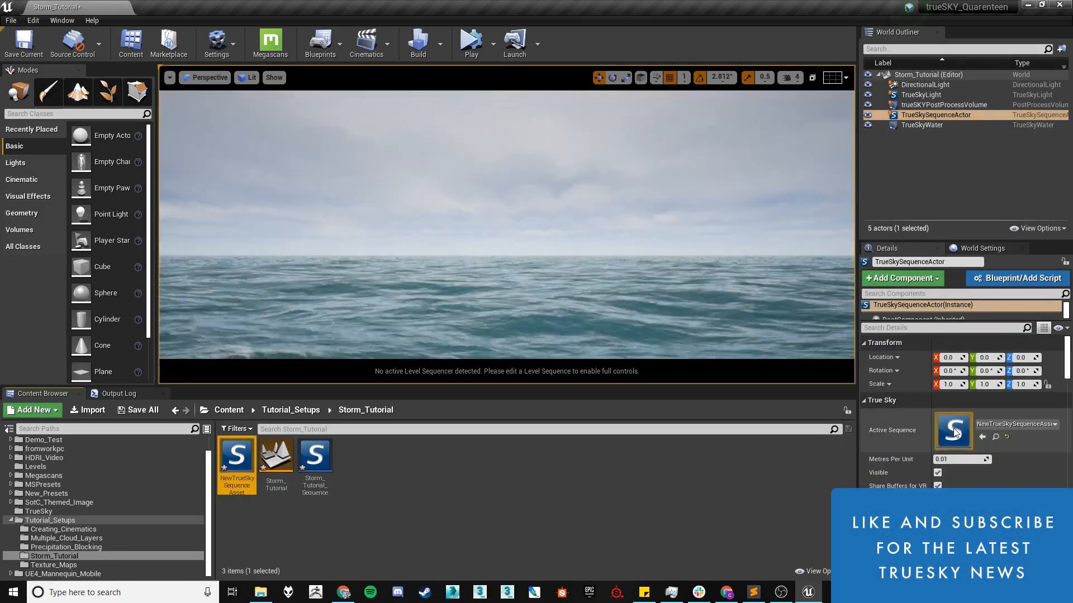
pyautogui.click(576, 237)
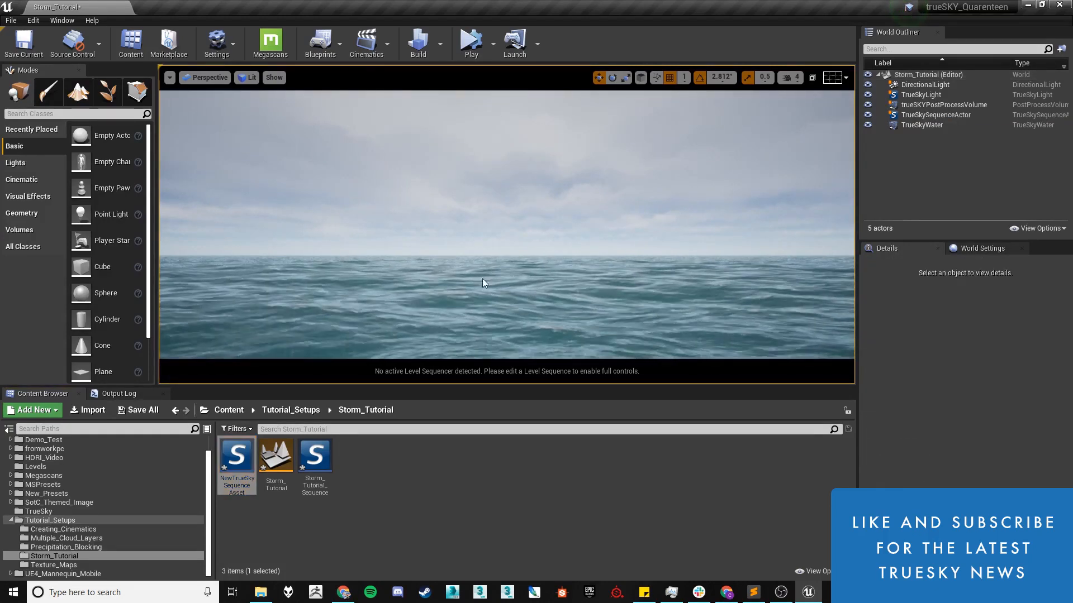
# Step: Open NewTrueSkySequenceAsset, set the precipitation Strength of the 12:00 cloud keyframe to 1, and close the sequence editor
pyautogui.doubleClick(245, 472)
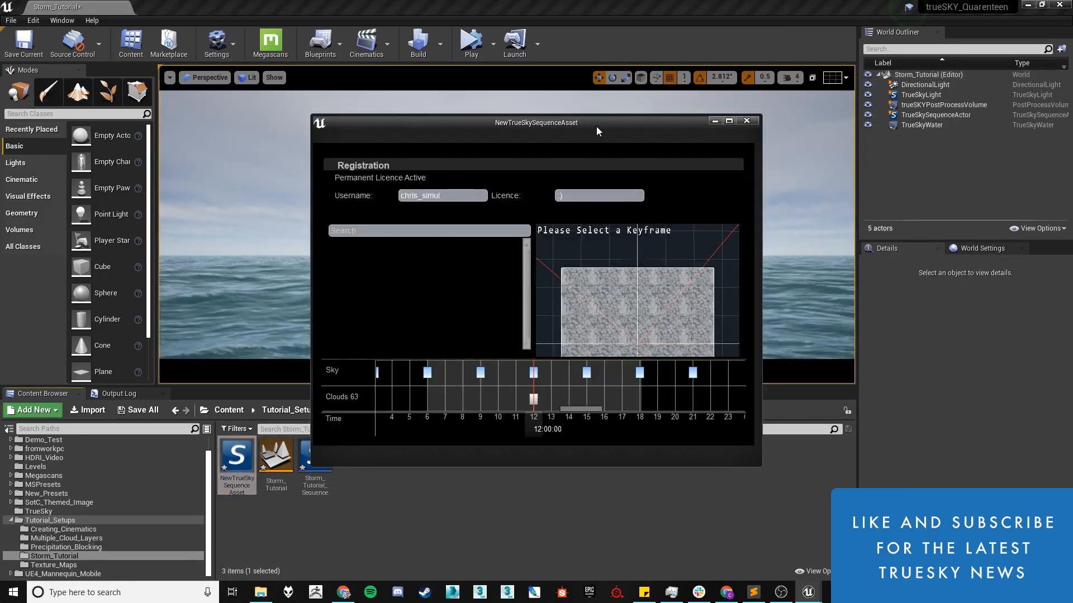
pyautogui.moveTo(595, 127); pyautogui.dragTo(762, 105)
pyautogui.click(746, 389)
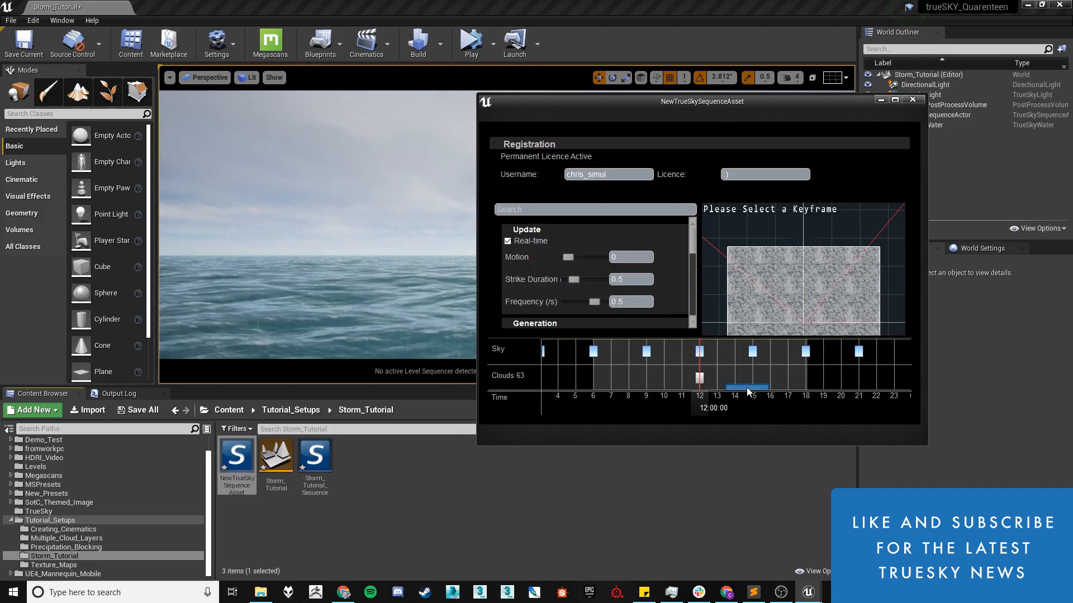
pyautogui.click(699, 378)
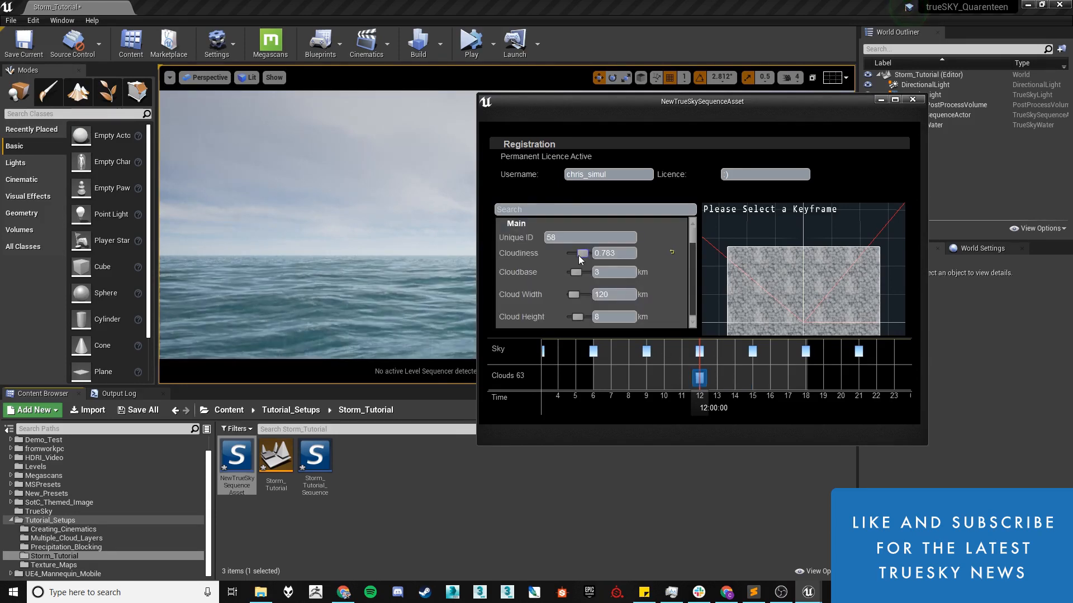
pyautogui.scroll(-5, 670, 273)
pyautogui.scroll(-5, 669, 271)
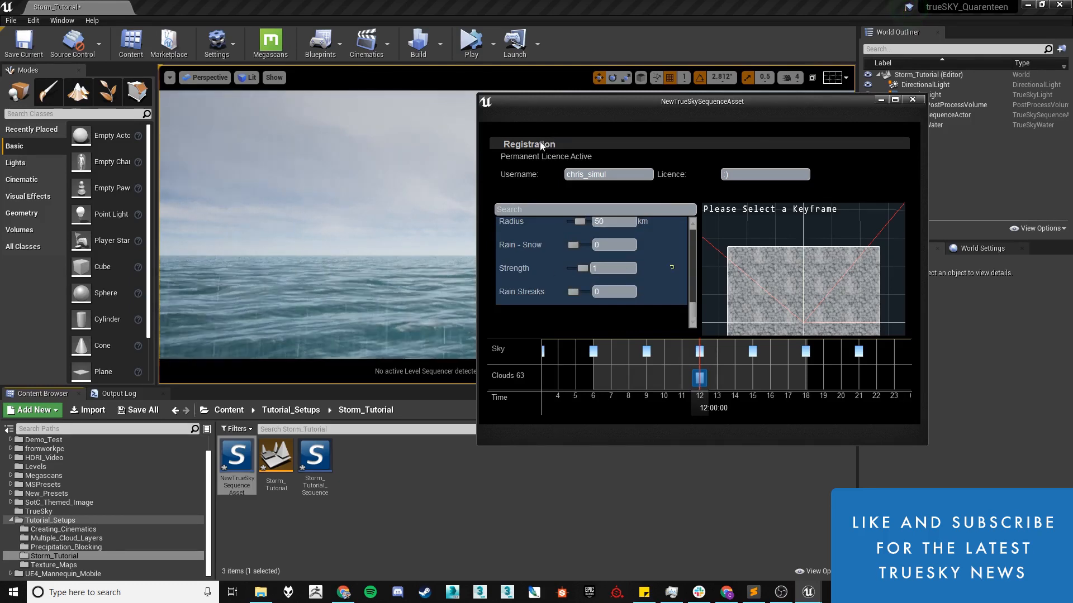
pyautogui.click(564, 144)
pyautogui.click(910, 100)
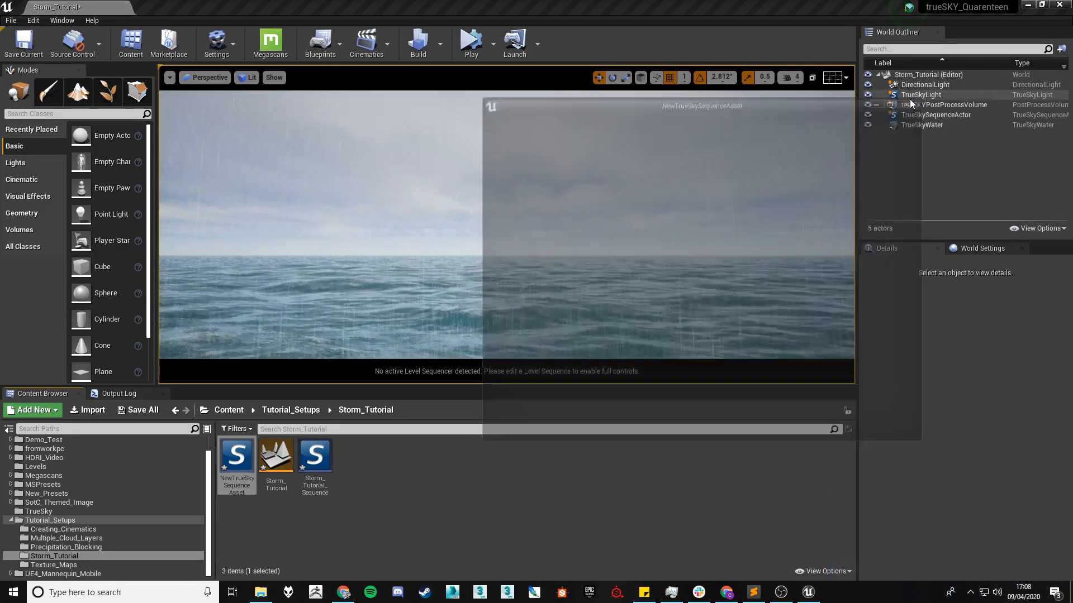
# Step: Review the Precipitation settings of the TrueSkySequenceActor, such as rain fall speed and rain drop size
pyautogui.click(946, 115)
pyautogui.scroll(-10, 901, 441)
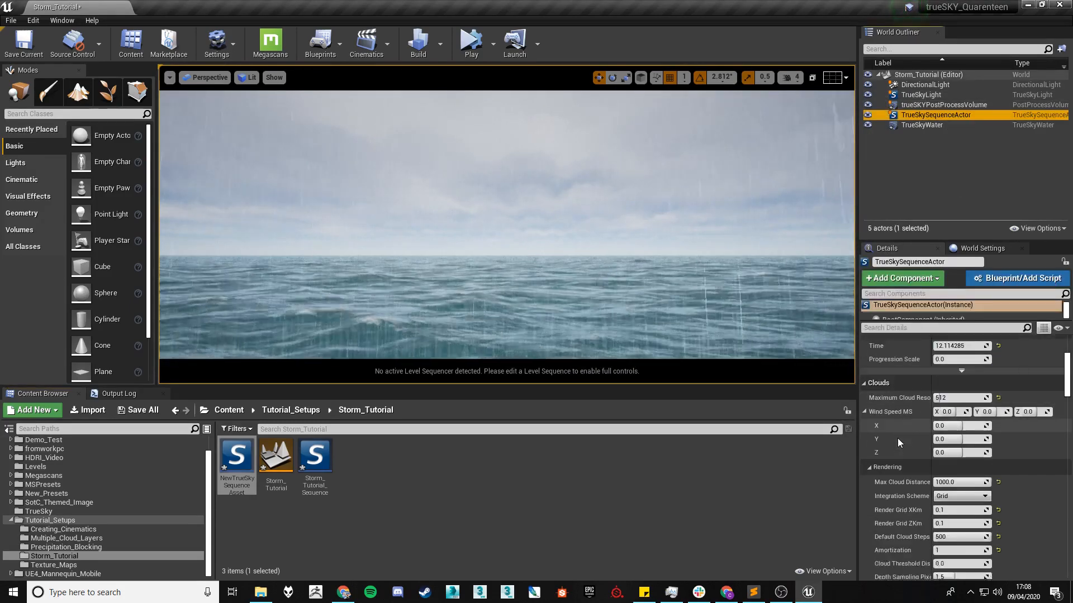
pyautogui.scroll(-15, 896, 437)
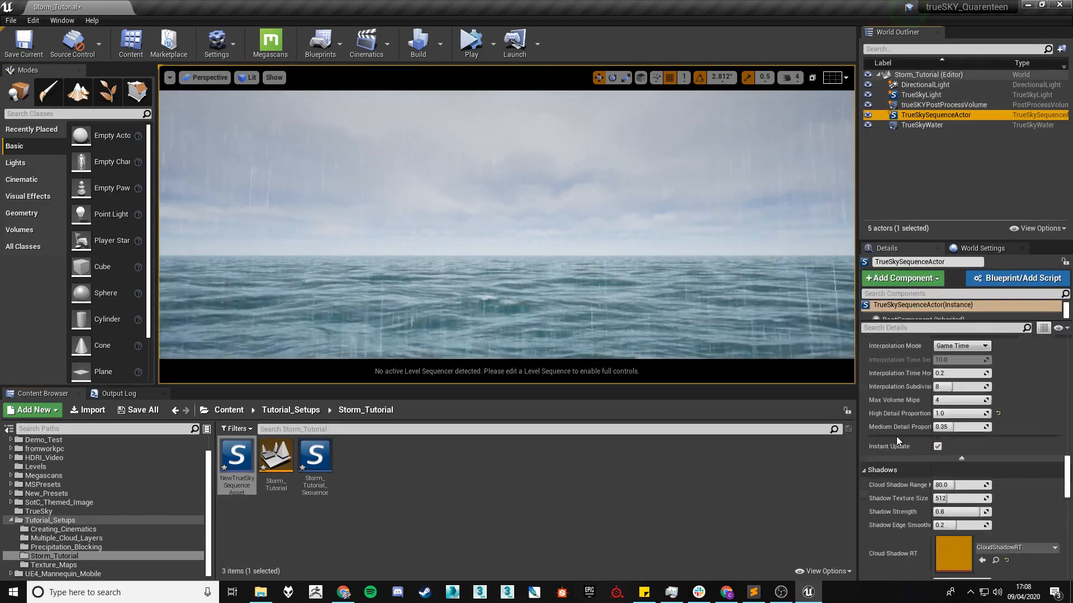
pyautogui.scroll(3, 897, 432)
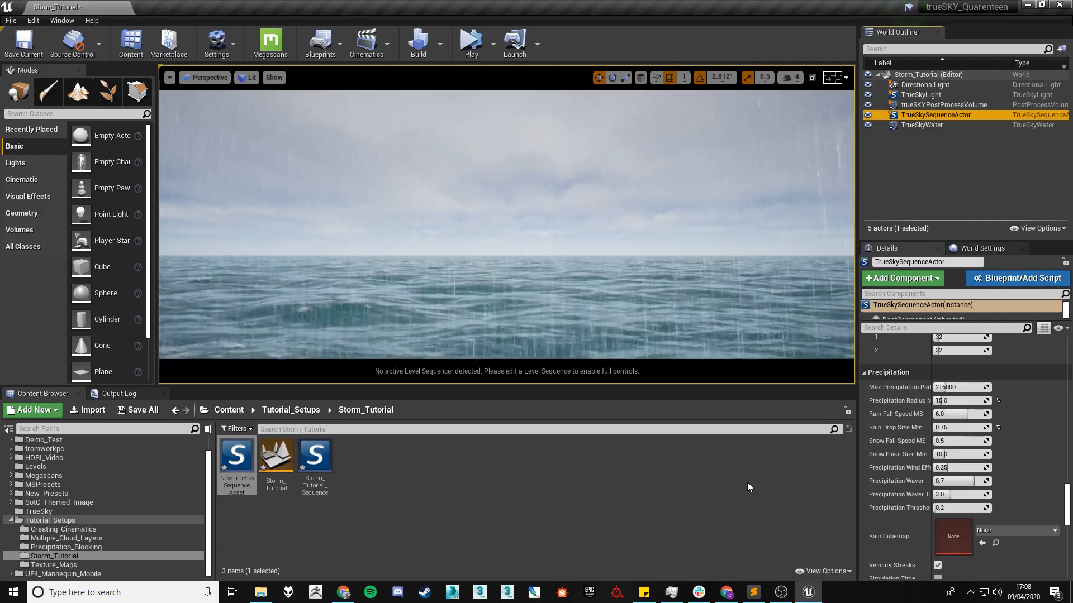
pyautogui.click(671, 445)
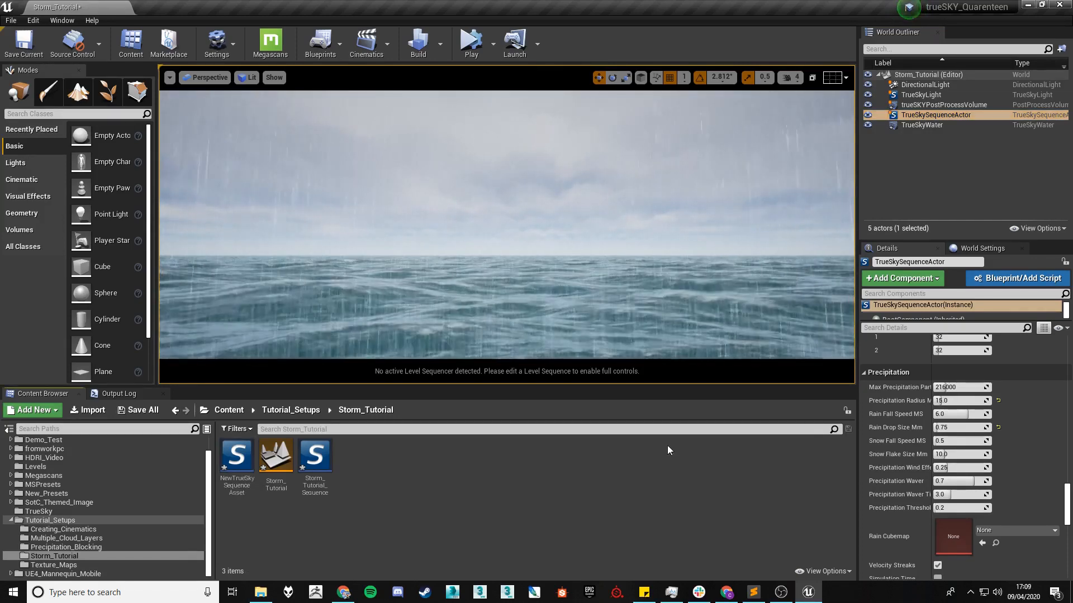
# Step: Reopen NewTrueSkySequenceAsset and add a storm to the Clouds 63 layer at about 14:00 to 16:00
pyautogui.doubleClick(237, 457)
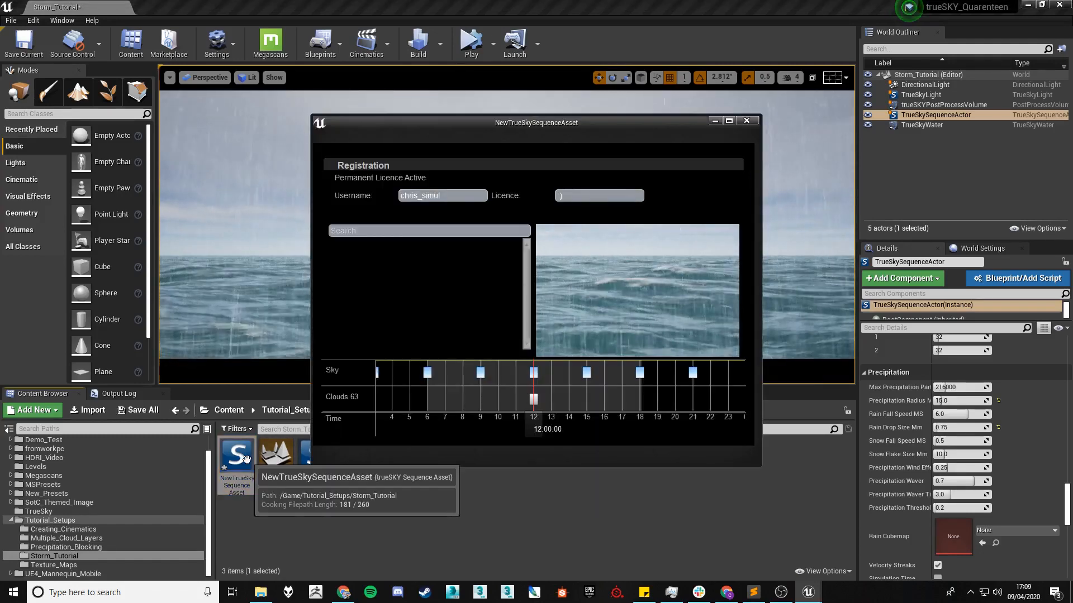
pyautogui.moveTo(610, 128); pyautogui.dragTo(756, 159)
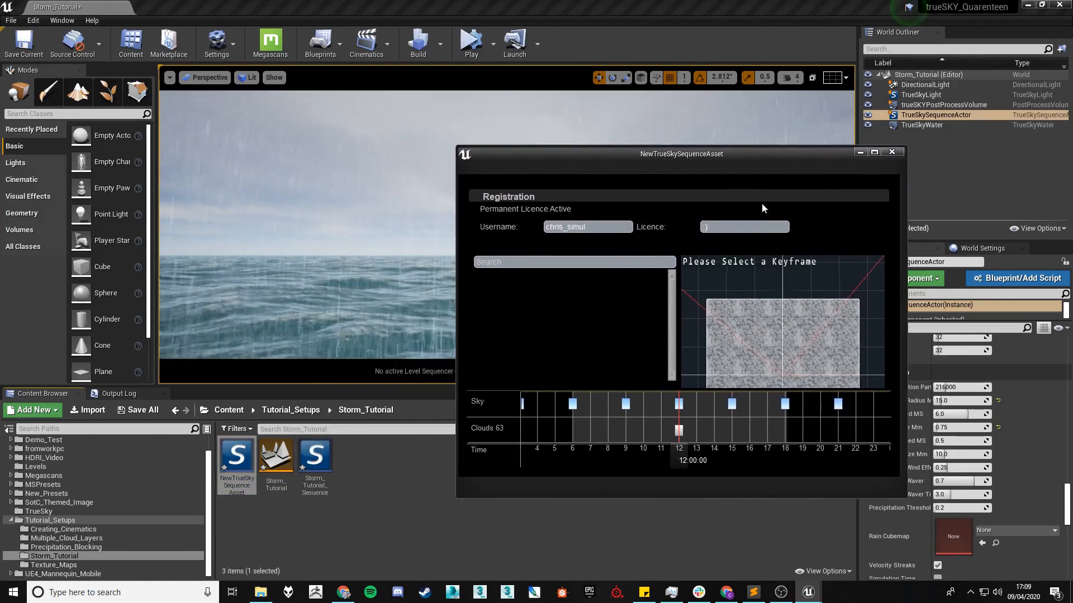
pyautogui.rightClick(709, 426)
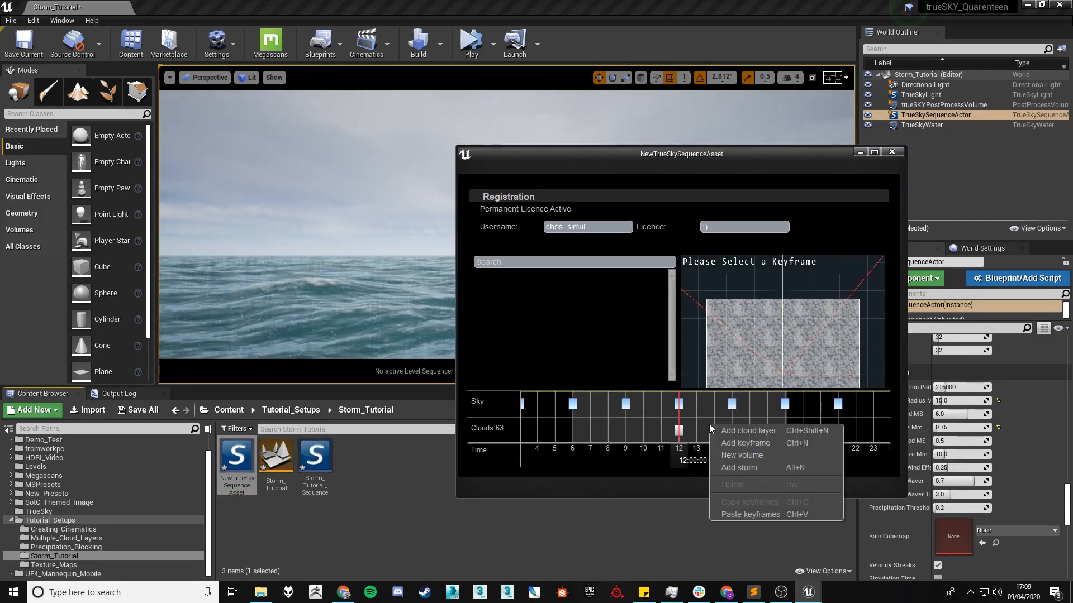
pyautogui.click(739, 468)
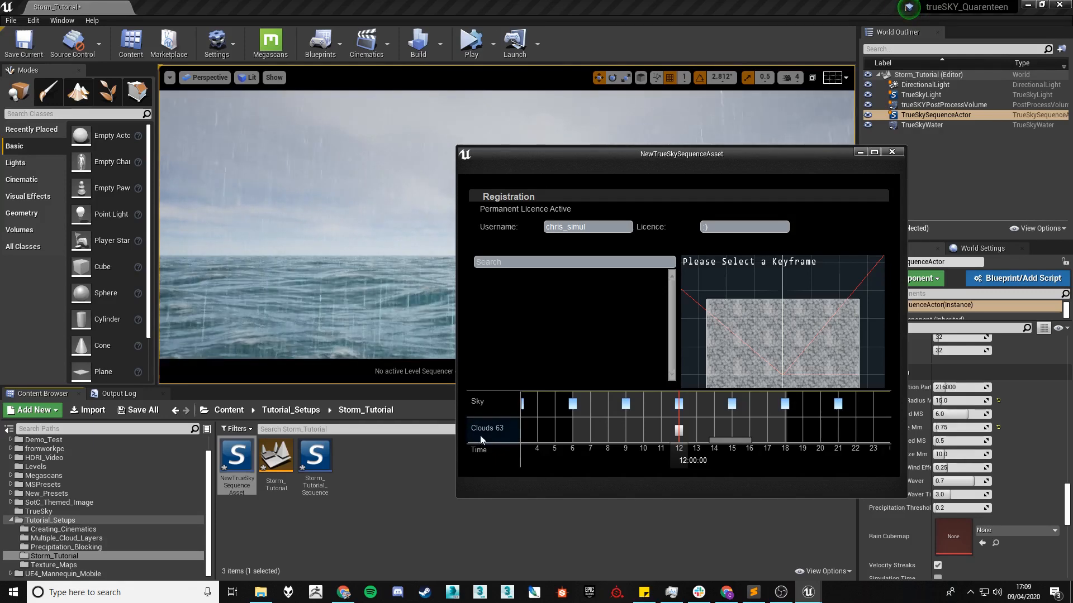
# Step: Add a second cloud layer to the sequence and remove it again
pyautogui.rightClick(578, 425)
pyautogui.click(612, 432)
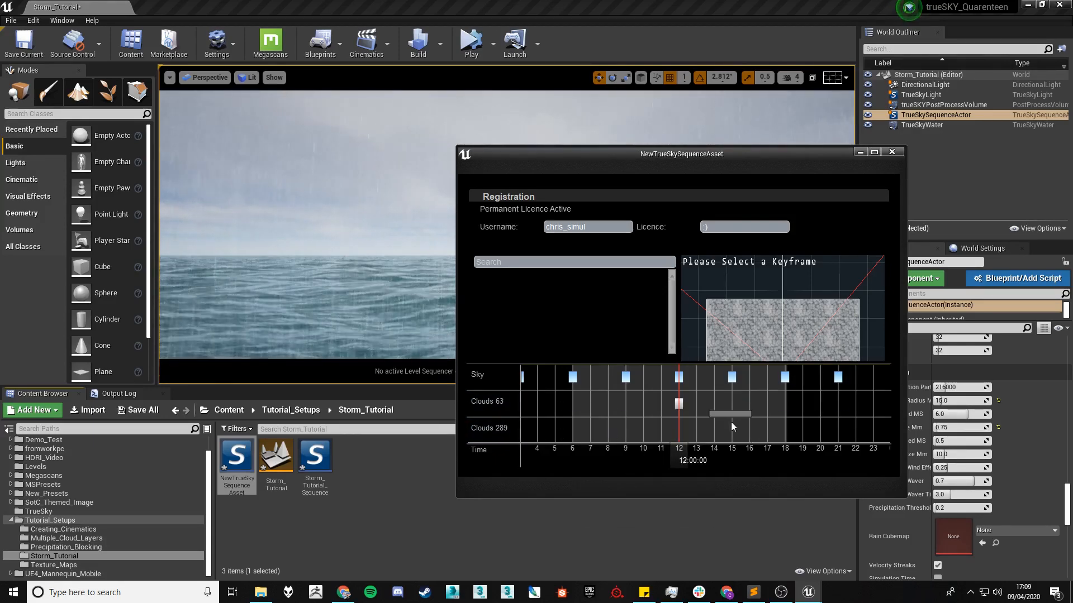
pyautogui.click(496, 435)
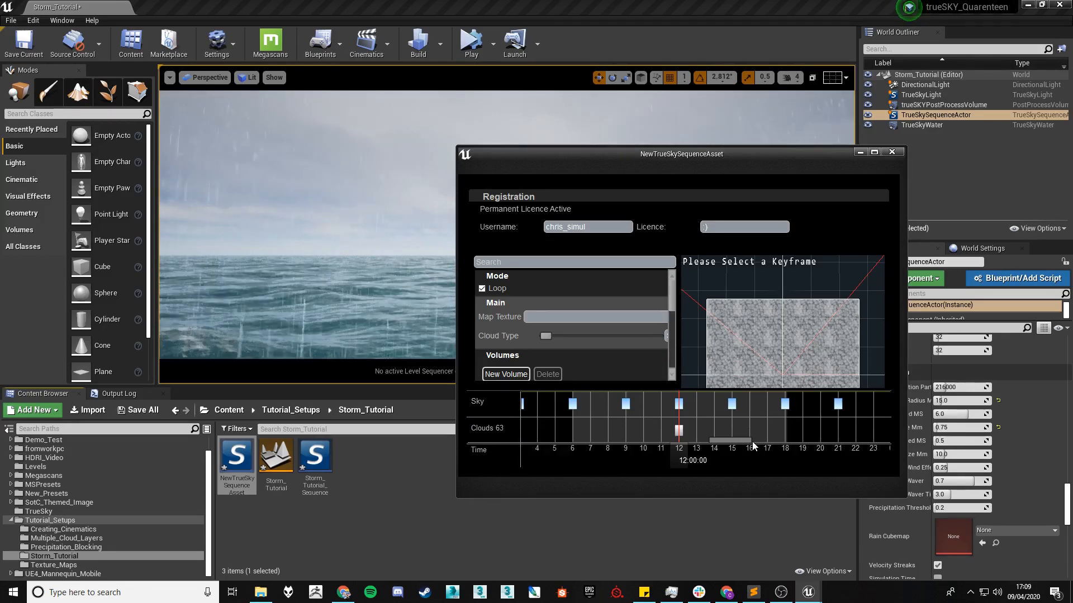
# Step: Adjust the storm on the Clouds 63 layer to run from about 12:00 to 14:00
pyautogui.moveTo(709, 440); pyautogui.dragTo(679, 440)
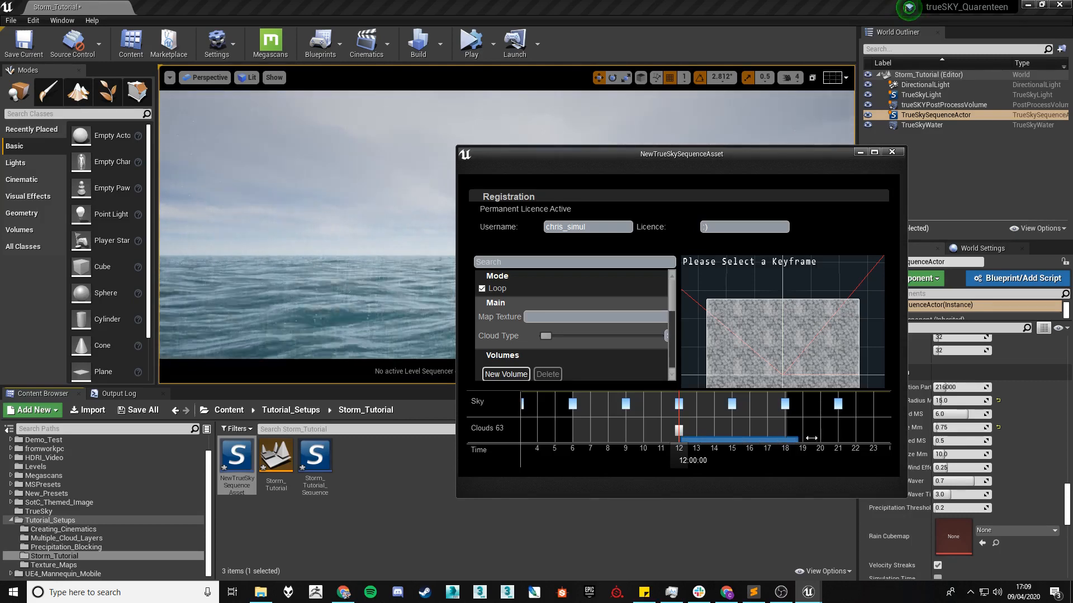
pyautogui.click(712, 430)
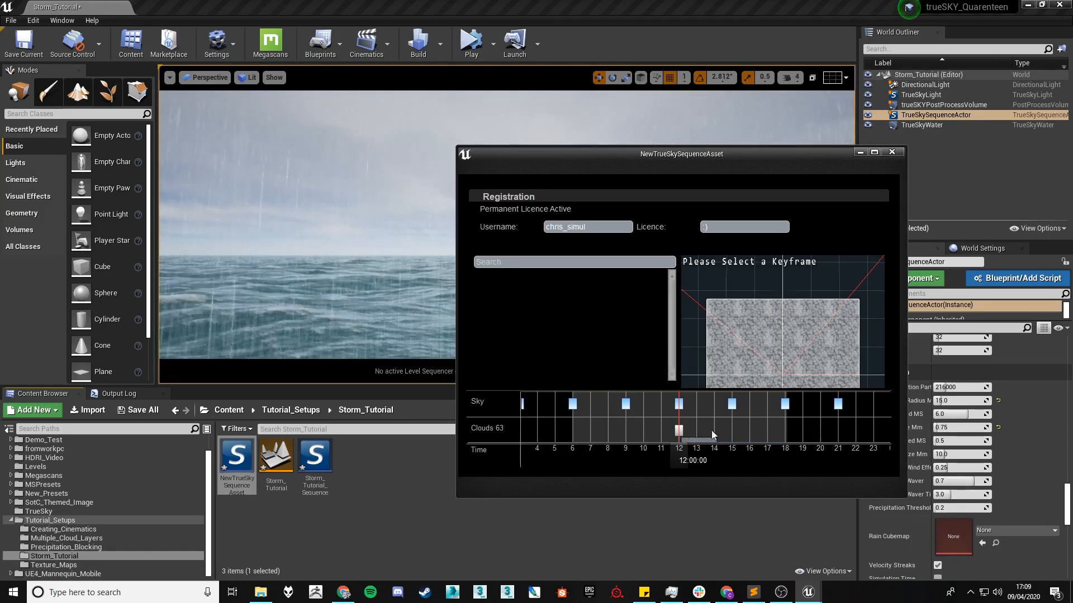
# Step: Try a second storm on the Clouds 63 layer from about 15:30 to 19:00, and delete it
pyautogui.rightClick(762, 429)
pyautogui.click(795, 475)
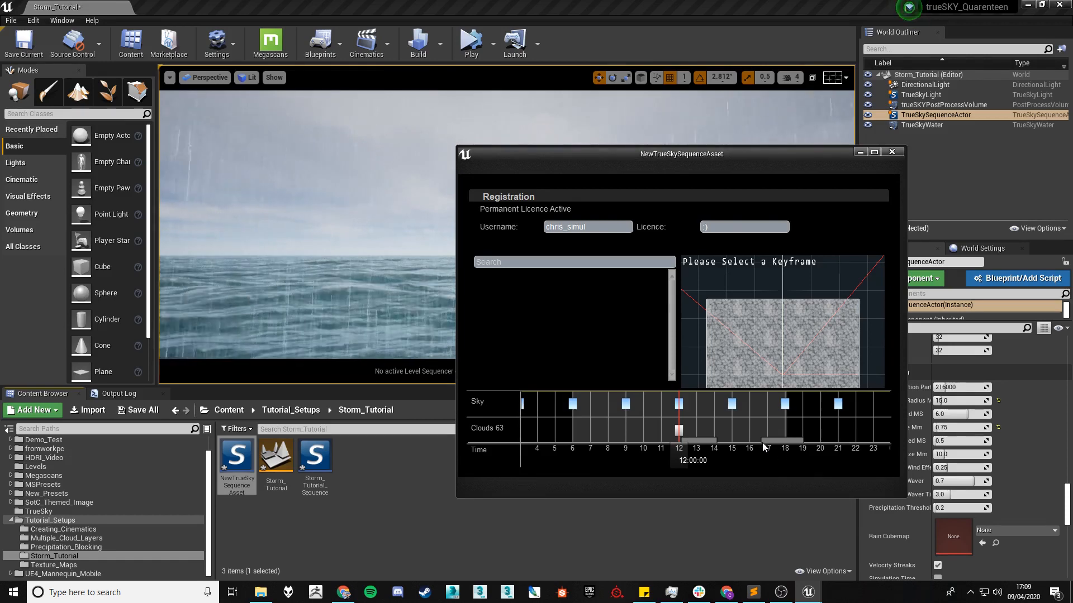
pyautogui.moveTo(762, 441); pyautogui.dragTo(739, 438)
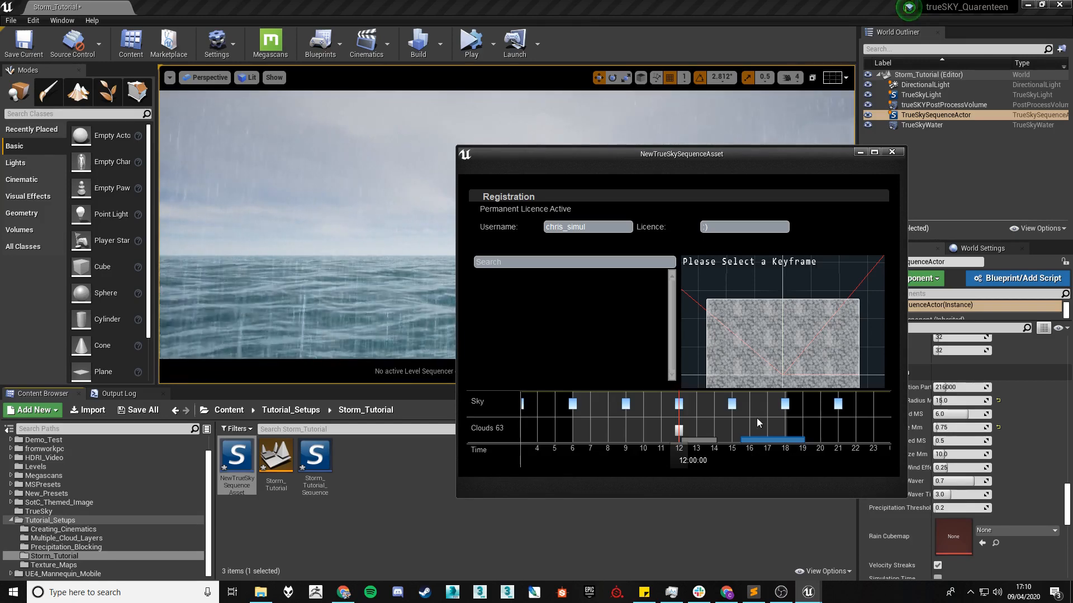
pyautogui.click(776, 444)
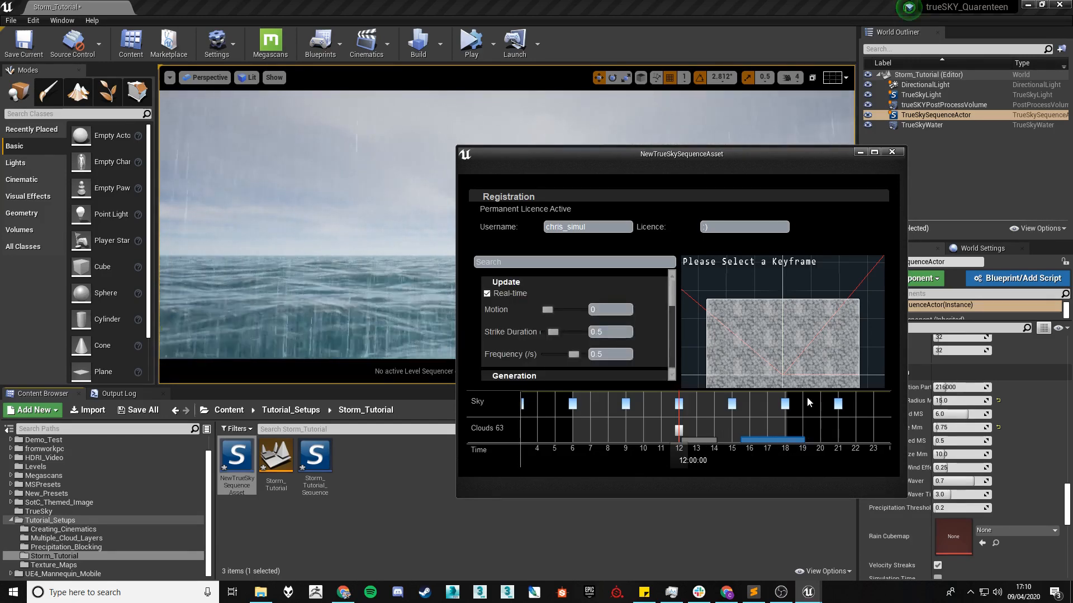
pyautogui.press('Delete')
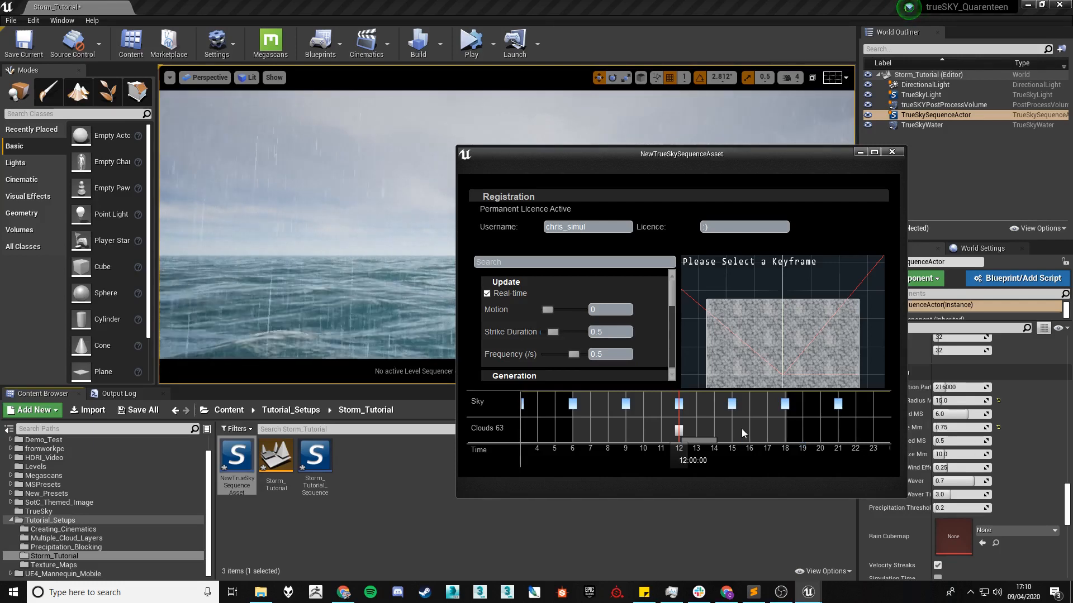
# Step: Extend the remaining storm to start at about 10:00 and inspect its area on the cloud map preview
pyautogui.click(706, 439)
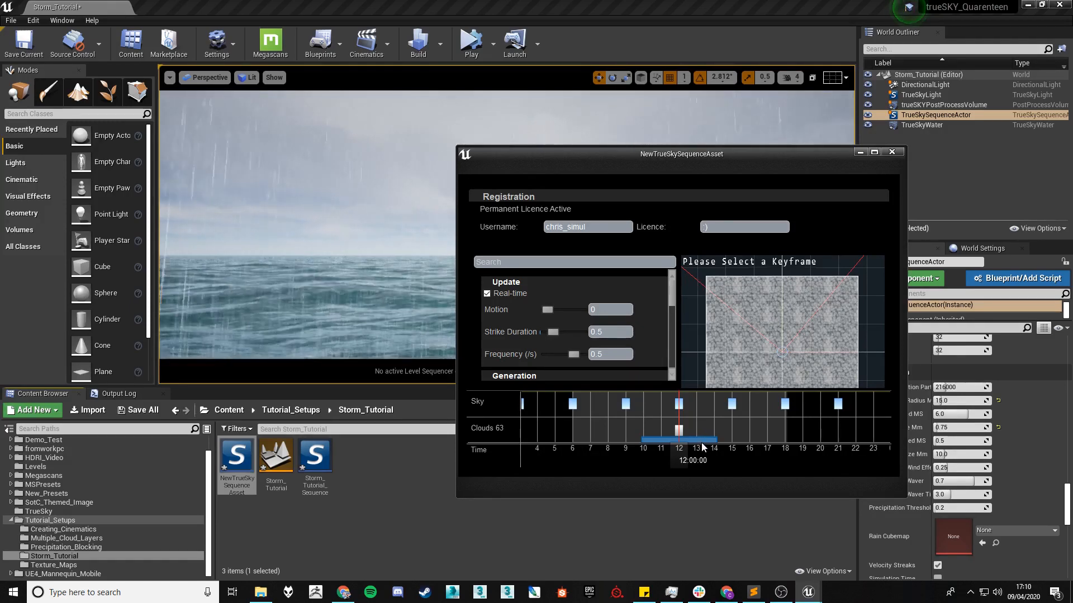
pyautogui.scroll(6, 782, 360)
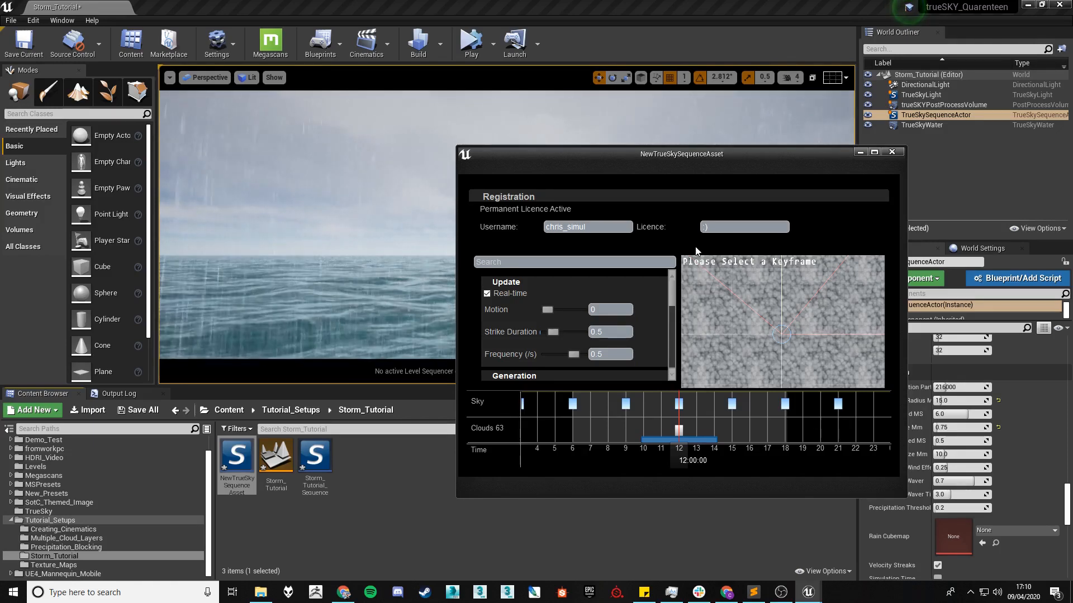
pyautogui.scroll(-2, 740, 301)
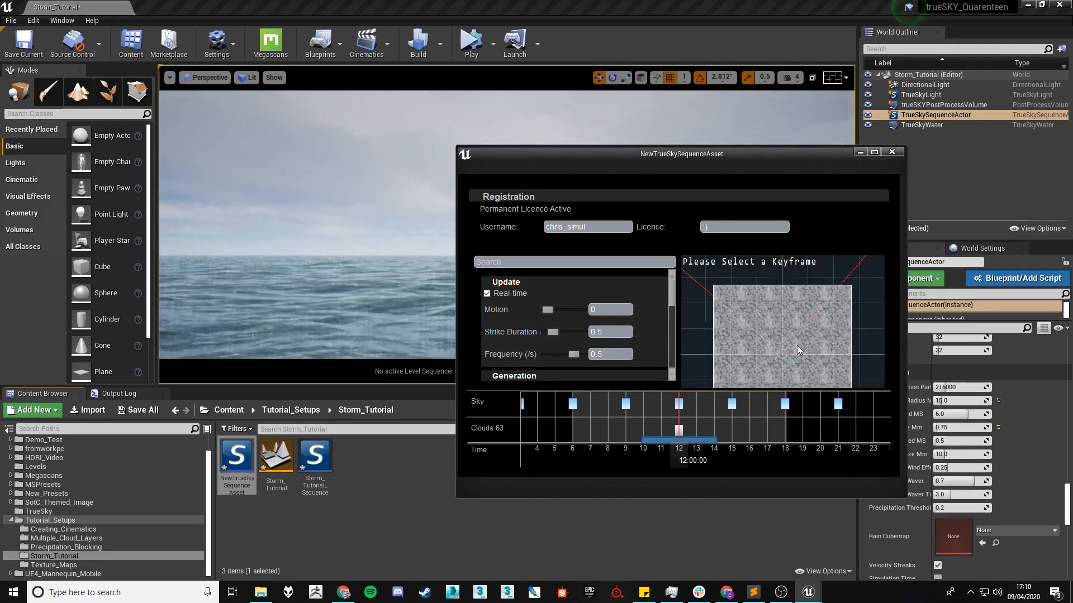
pyautogui.scroll(3, 796, 345)
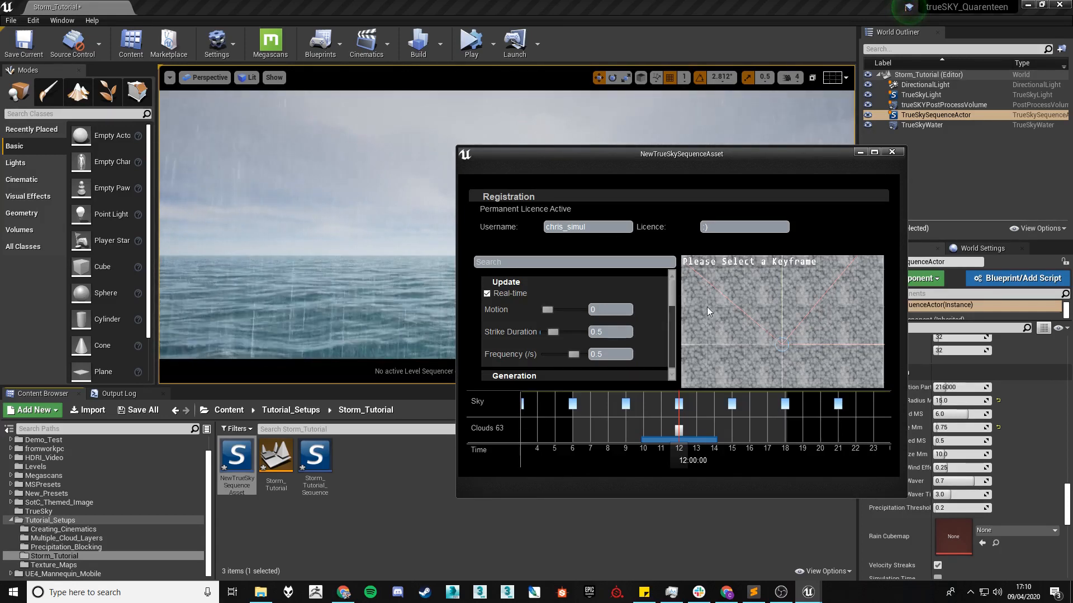
# Step: Bring the storm's Generation and Rendering settings into view and widen the sequence editor window for finer slider control
pyautogui.scroll(-10, 663, 287)
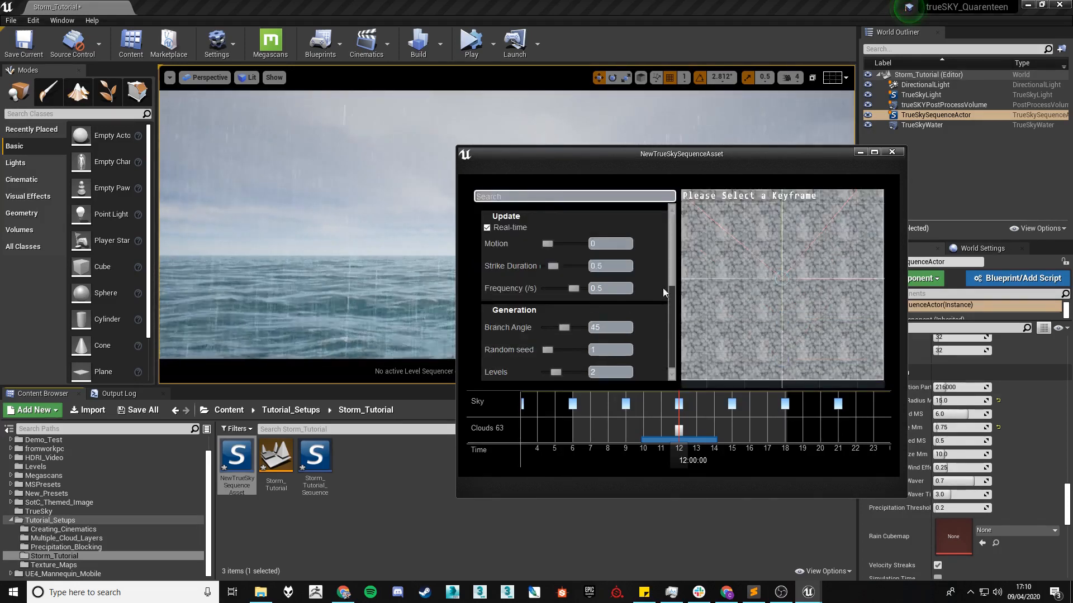
pyautogui.scroll(-1, 646, 302)
pyautogui.scroll(1, 646, 302)
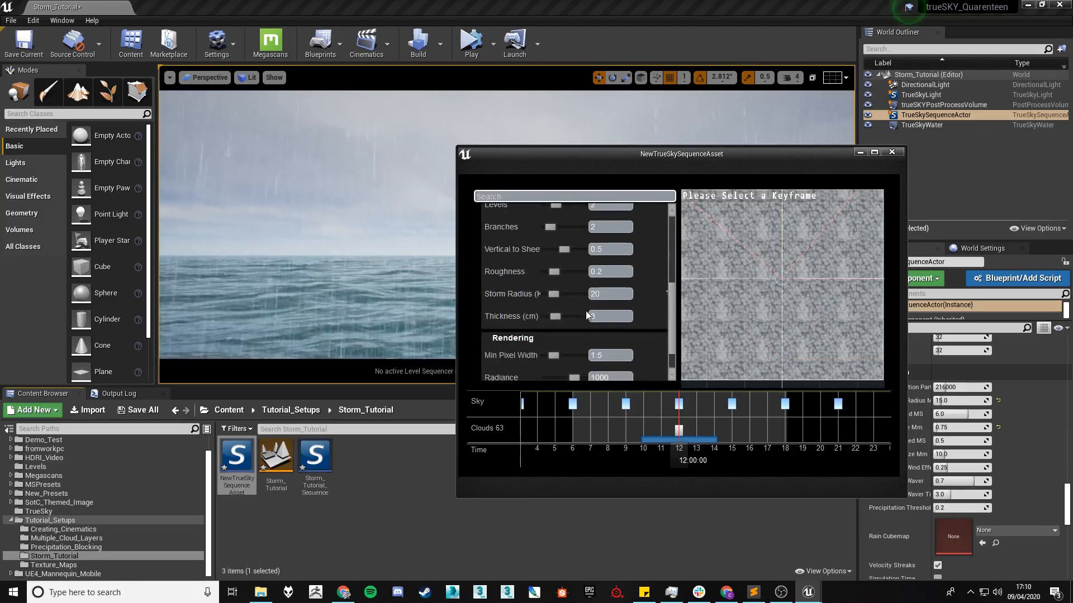
pyautogui.moveTo(460, 300); pyautogui.dragTo(352, 302)
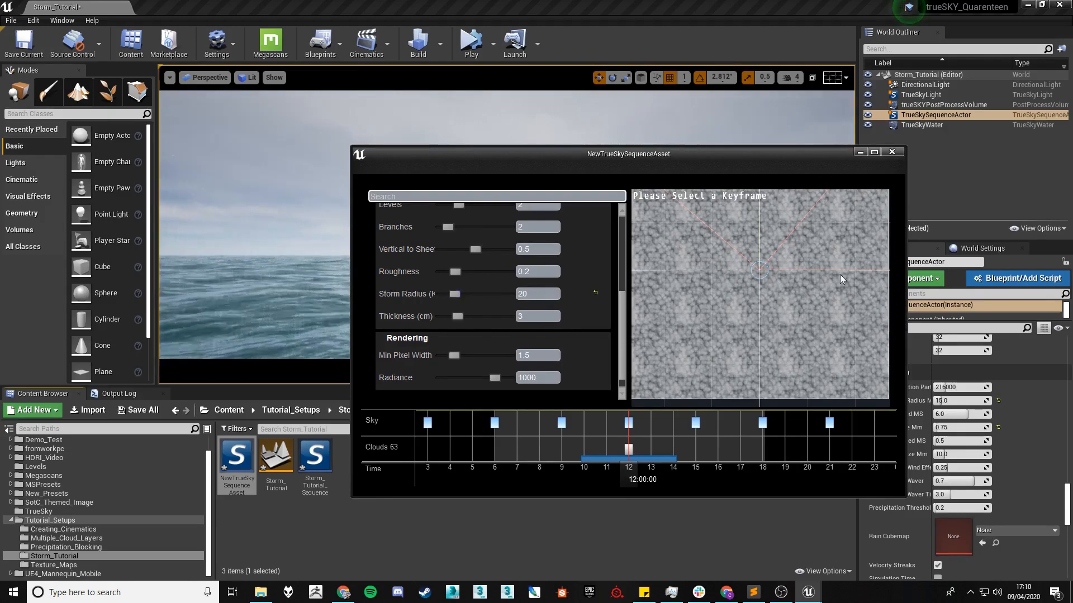
pyautogui.moveTo(905, 276); pyautogui.dragTo(1031, 280)
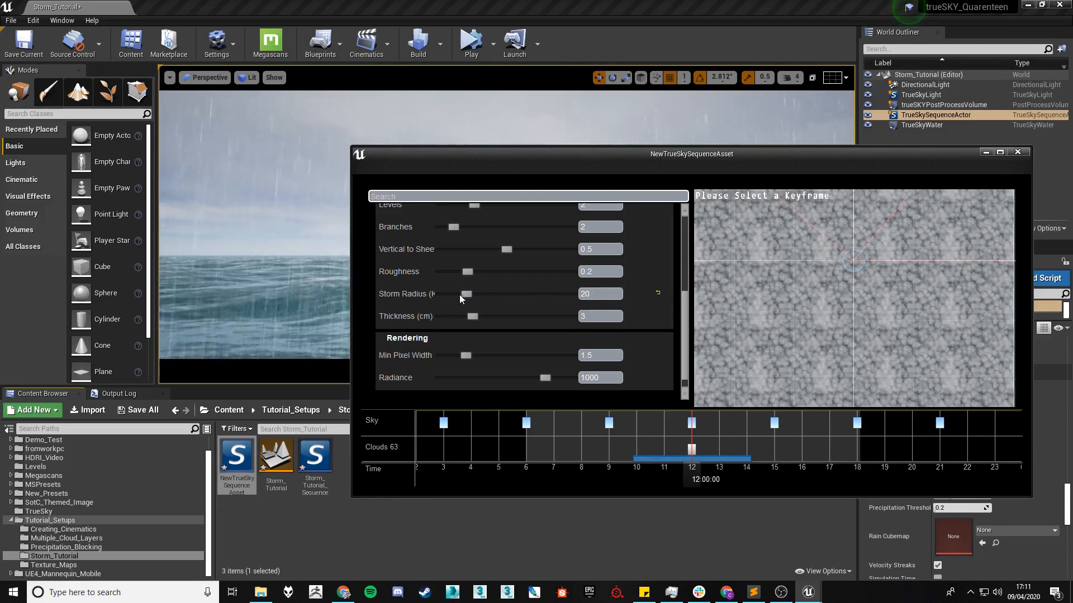
# Step: Test the Storm Radius at about 63 and at 10, and finish with it set to 20
pyautogui.moveTo(466, 294); pyautogui.dragTo(496, 301)
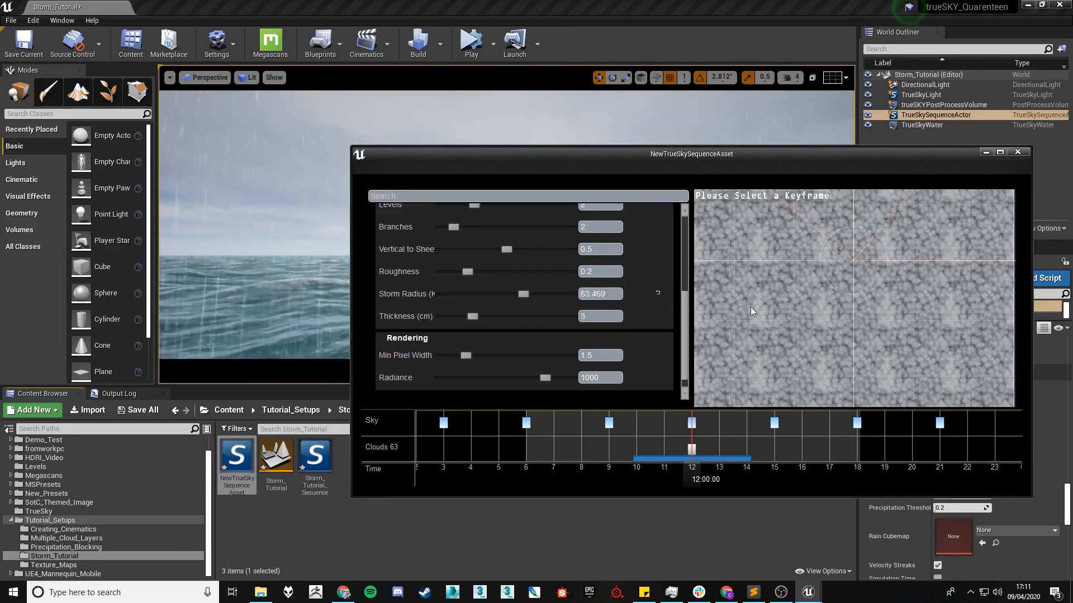
pyautogui.moveTo(523, 294); pyautogui.dragTo(453, 293)
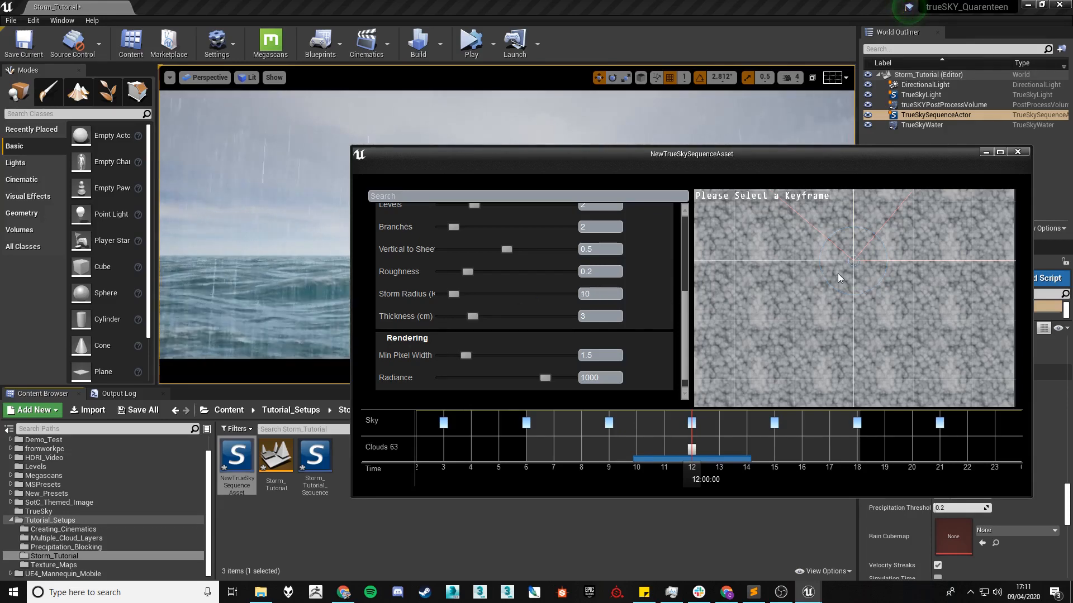
pyautogui.click(596, 292)
pyautogui.write('10')
pyautogui.moveTo(555, 300); pyautogui.dragTo(535, 301)
pyautogui.write('20')
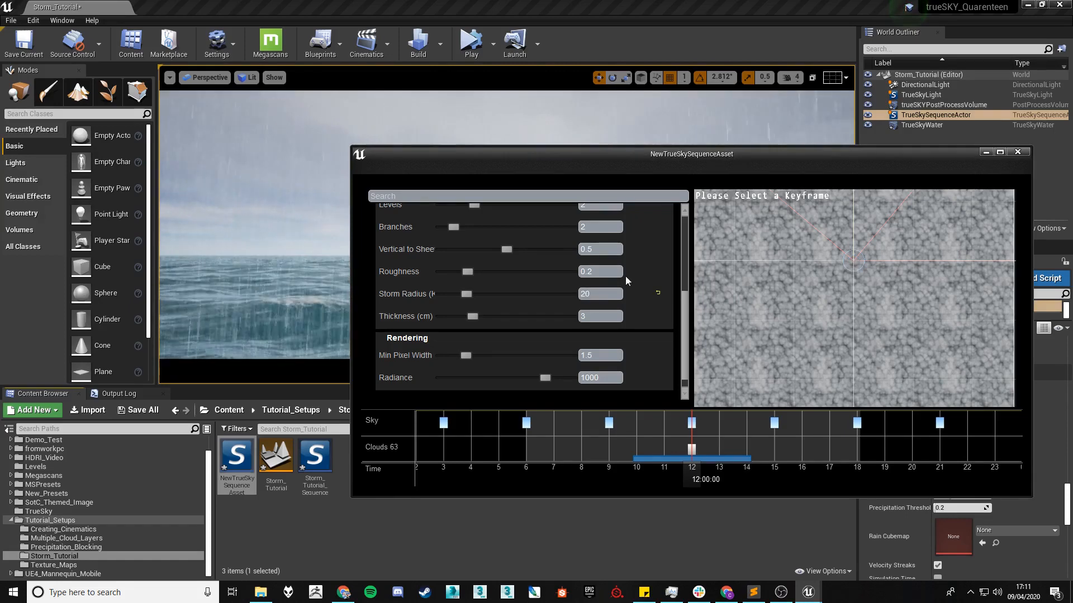
# Step: Test the storm's Real-time option, leaving it enabled, and set the strike Frequency to 10 per second
pyautogui.scroll(3, 638, 326)
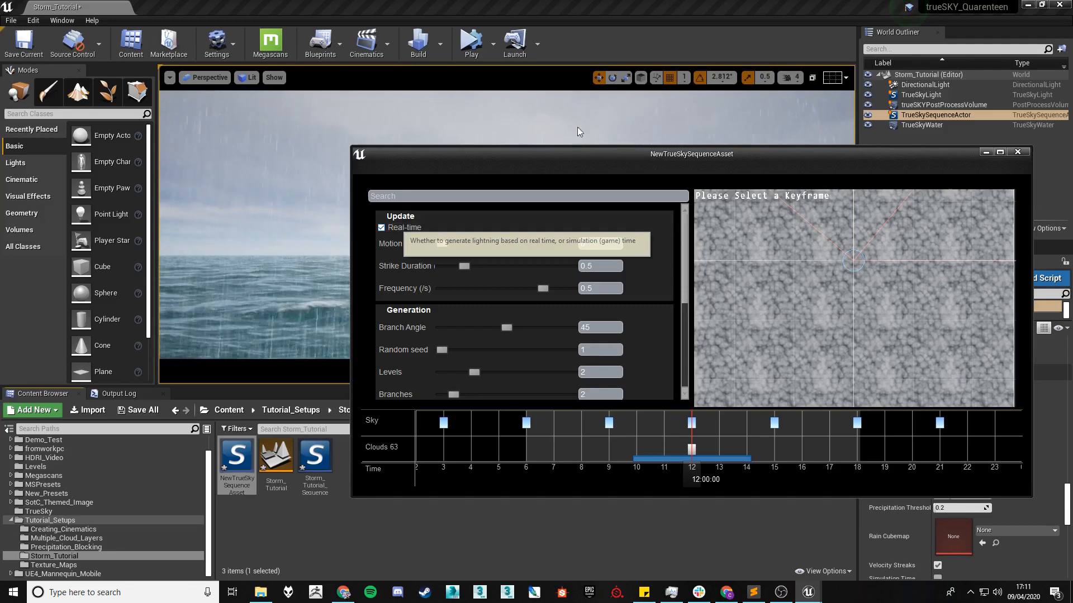
pyautogui.moveTo(547, 159); pyautogui.dragTo(557, 287)
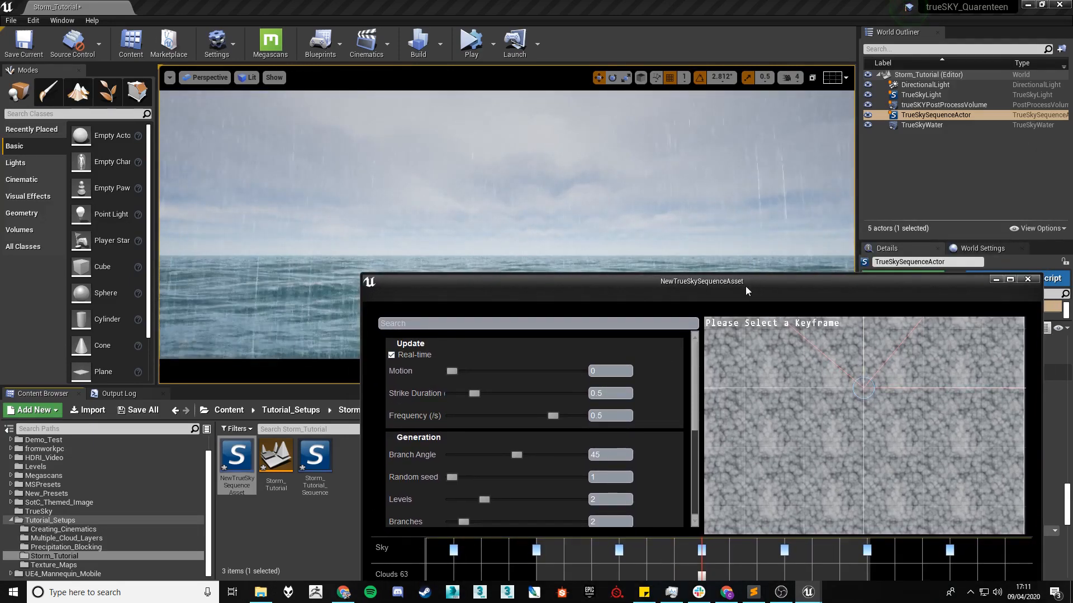
pyautogui.moveTo(746, 285); pyautogui.dragTo(769, 208)
pyautogui.click(415, 278)
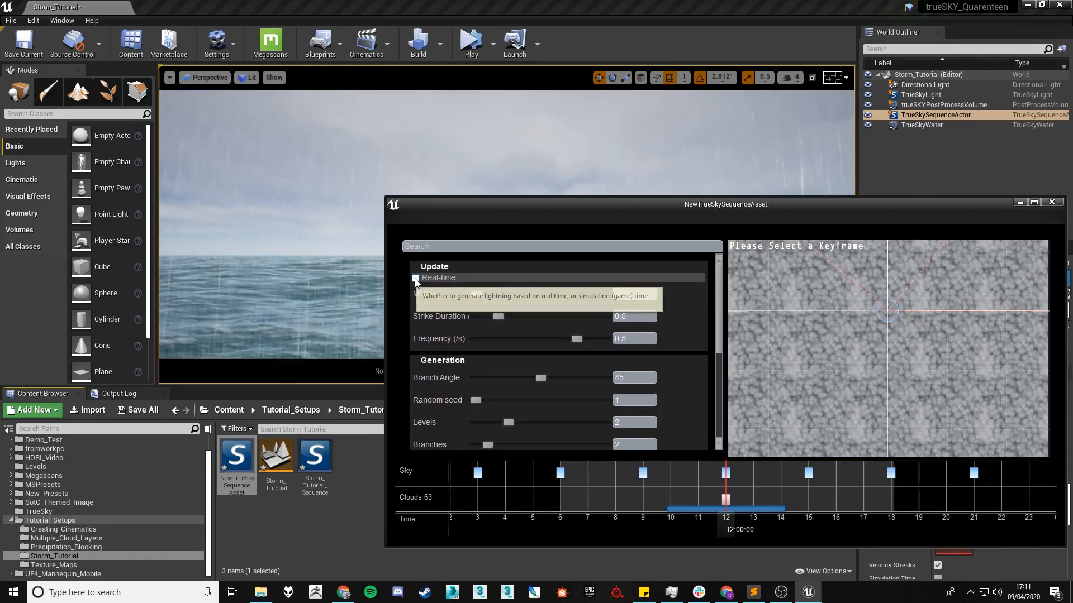
pyautogui.click(415, 278)
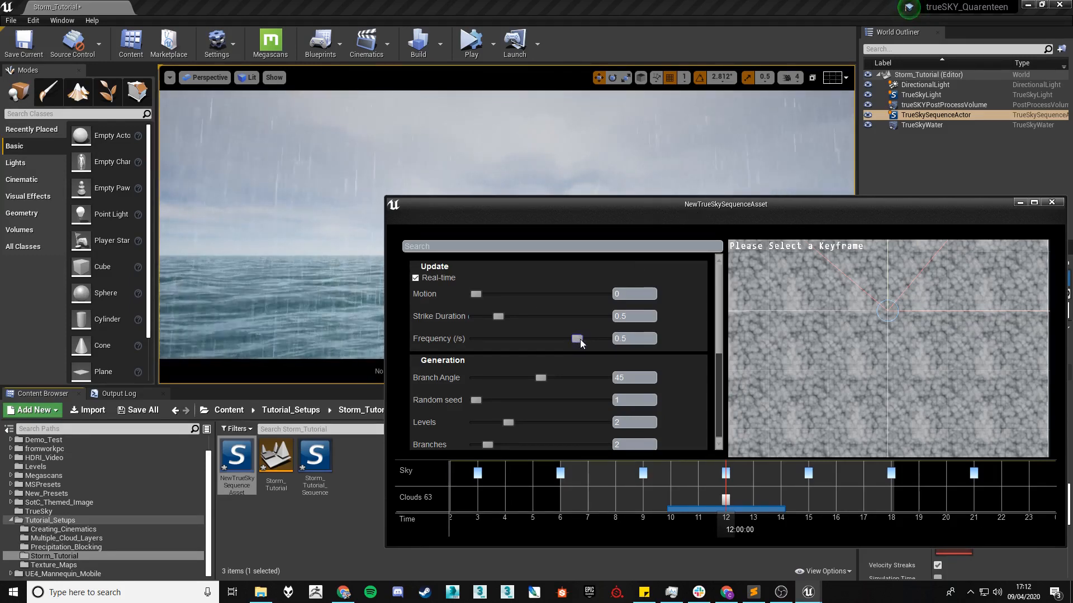
pyautogui.moveTo(581, 340); pyautogui.dragTo(612, 343)
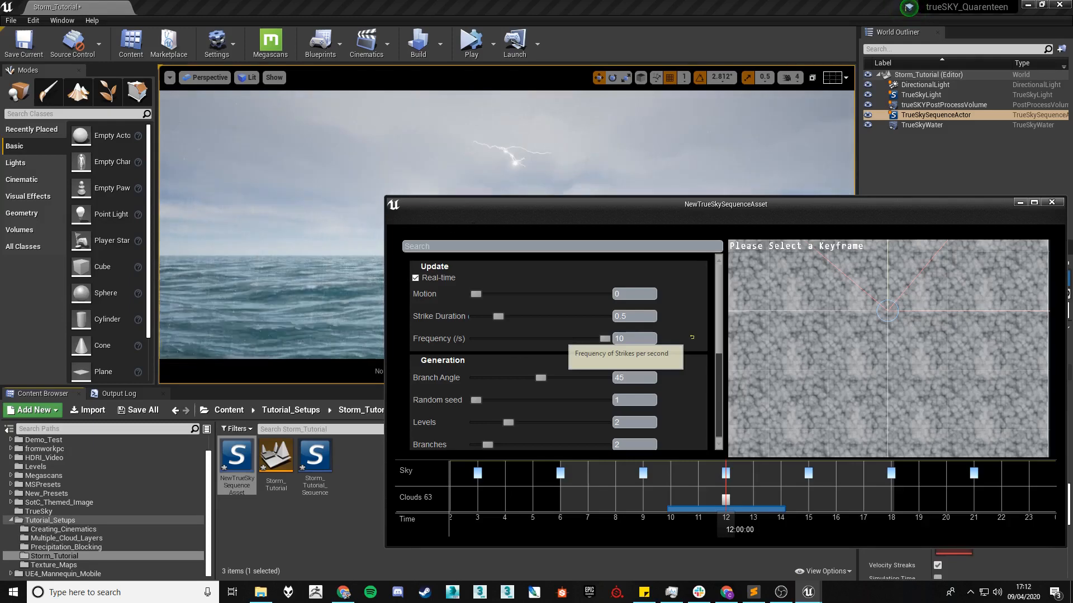
# Step: Test the storm's Strike Duration at about 550 and reset it to the default
pyautogui.moveTo(383, 206); pyautogui.dragTo(623, 208)
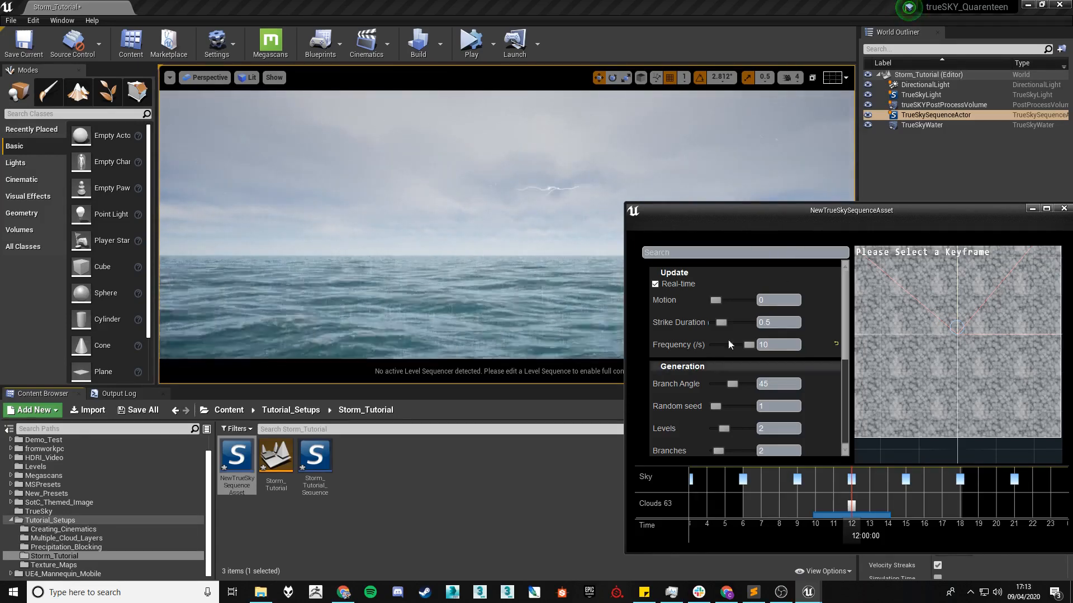
pyautogui.moveTo(719, 323); pyautogui.dragTo(749, 323)
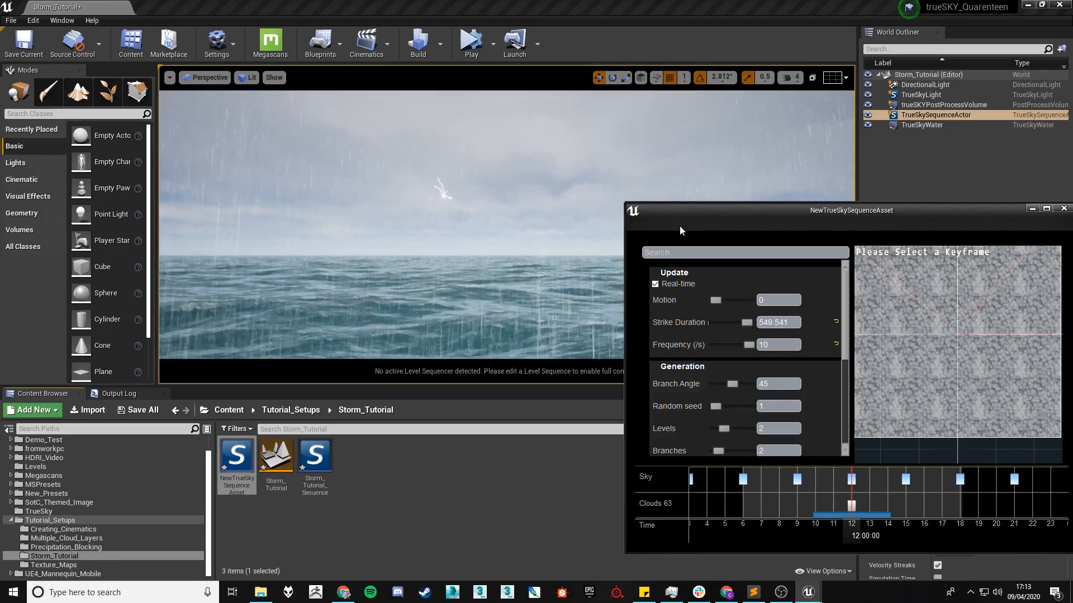
pyautogui.click(835, 323)
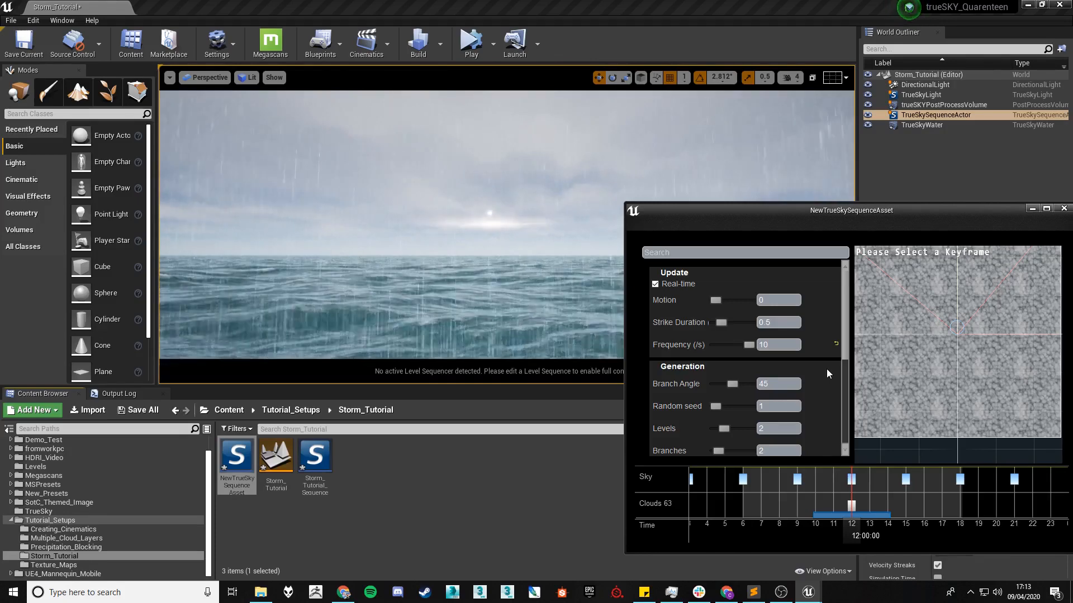
# Step: Test the storm's Vertical to Sheet value at 0 and 1, and finish with it at about 0.16
pyautogui.scroll(-2, 818, 369)
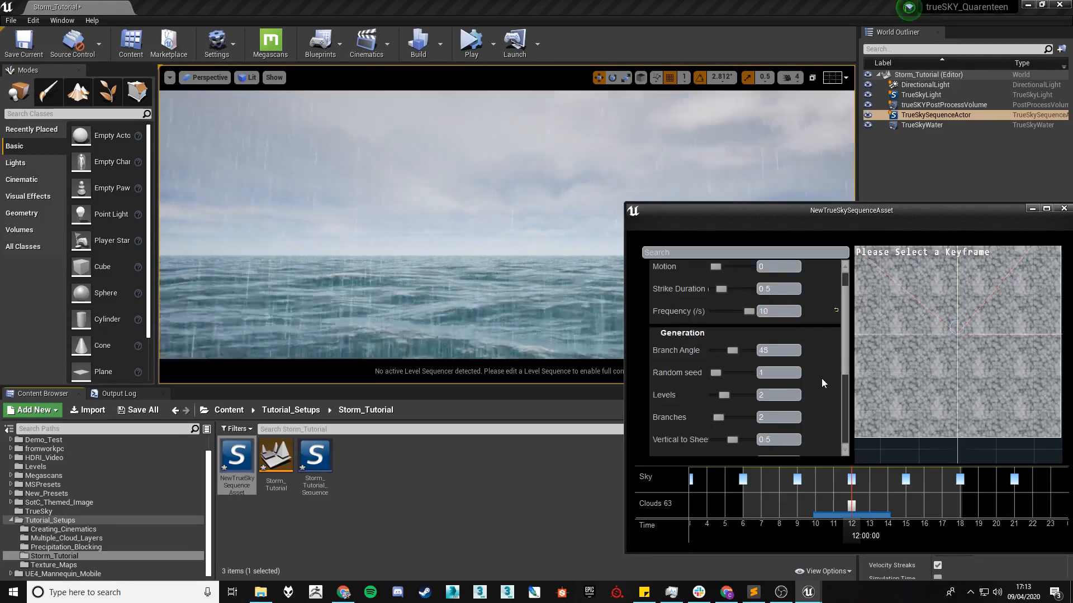
pyautogui.scroll(-2, 822, 379)
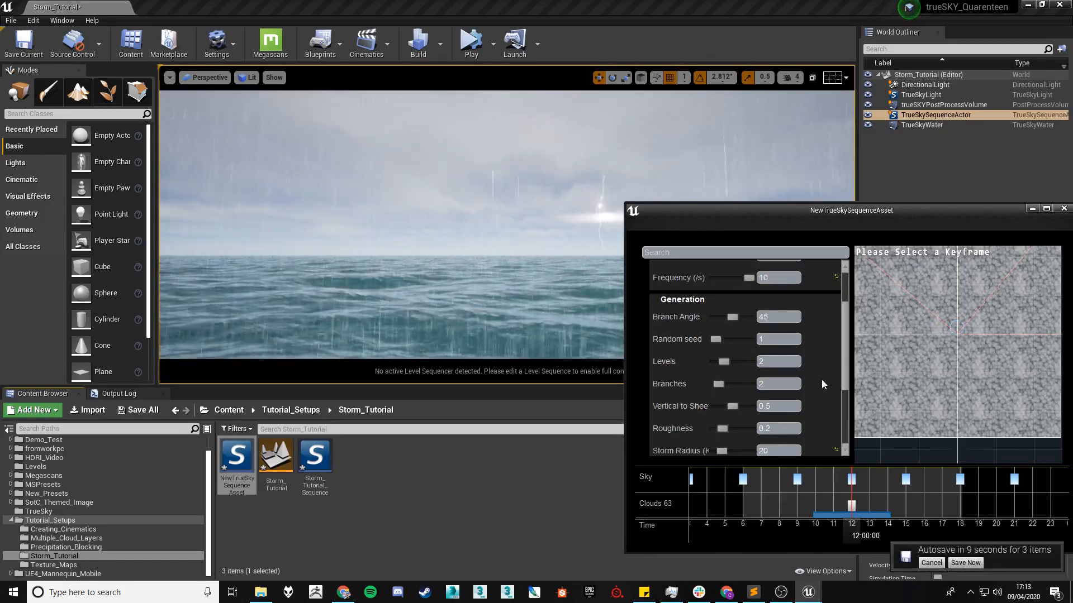
pyautogui.scroll(-2, 814, 371)
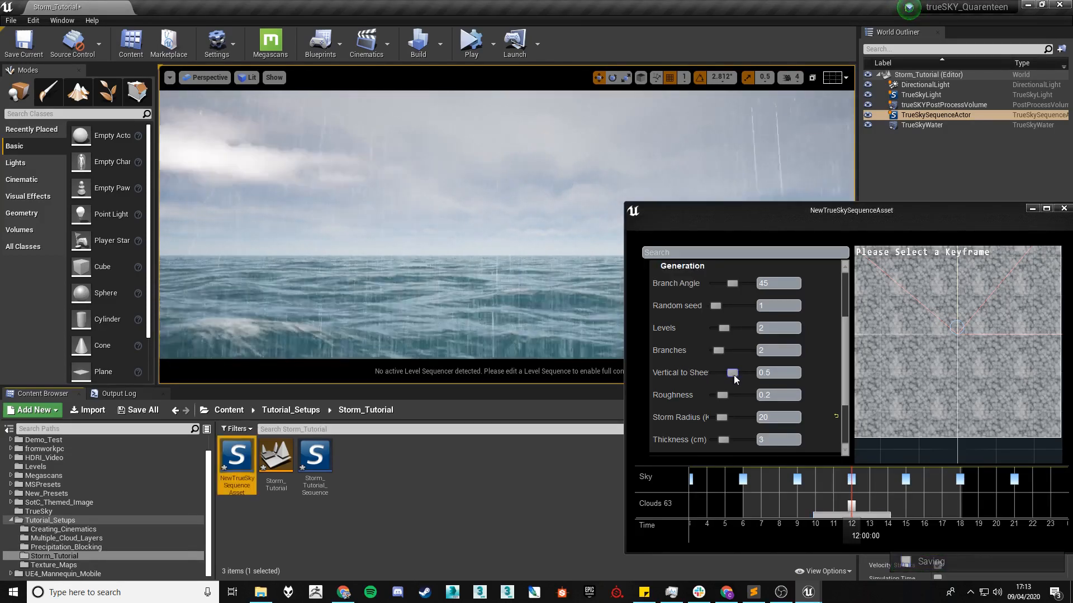
pyautogui.moveTo(733, 374); pyautogui.dragTo(698, 374)
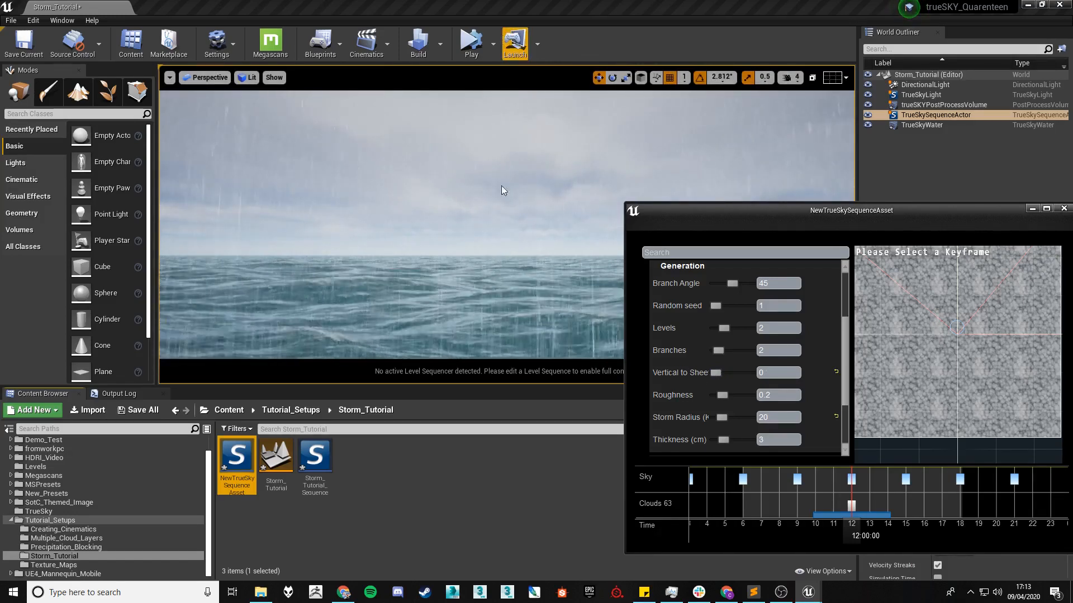
pyautogui.moveTo(715, 374); pyautogui.dragTo(794, 377)
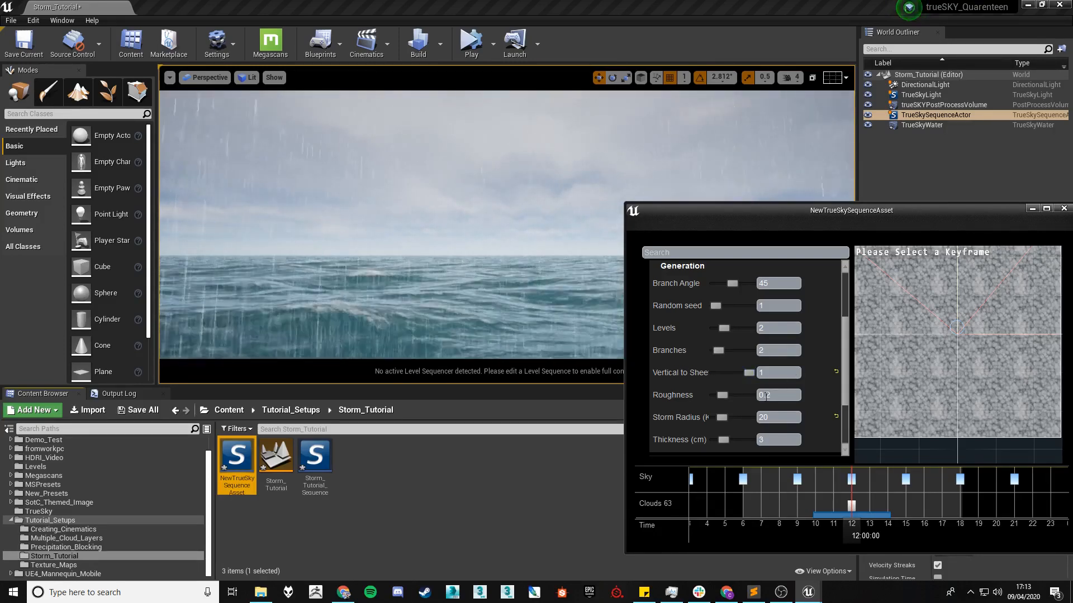
pyautogui.moveTo(749, 373); pyautogui.dragTo(726, 379)
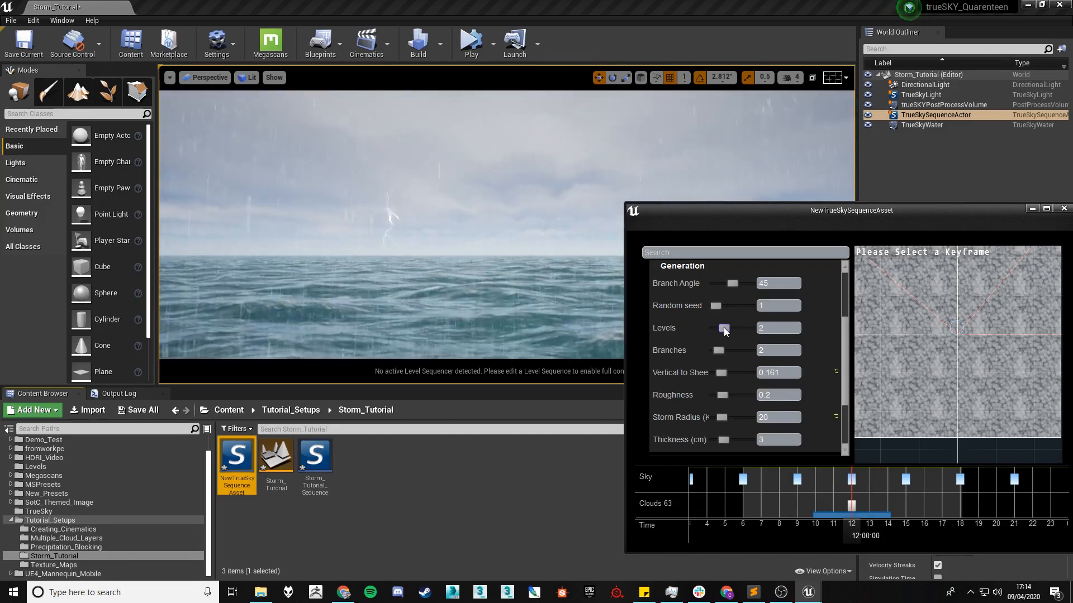
# Step: Set the Strike Duration to 1000 and reposition the sequence editor to inspect the lightning over the ocean
pyautogui.moveTo(682, 218); pyautogui.dragTo(758, 212)
pyautogui.scroll(3, 779, 314)
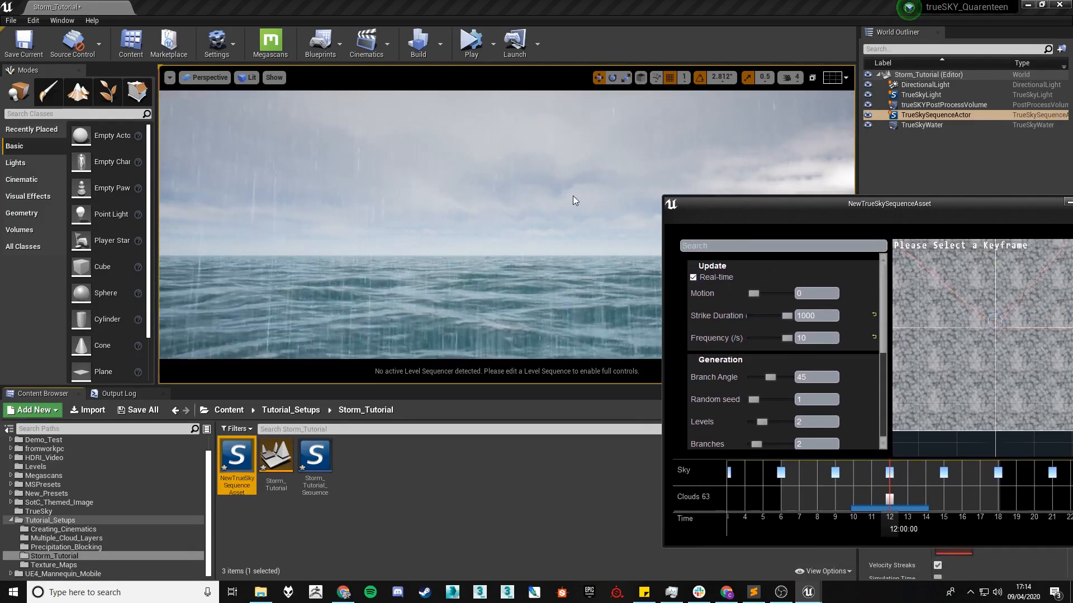
pyautogui.moveTo(786, 316); pyautogui.dragTo(814, 316)
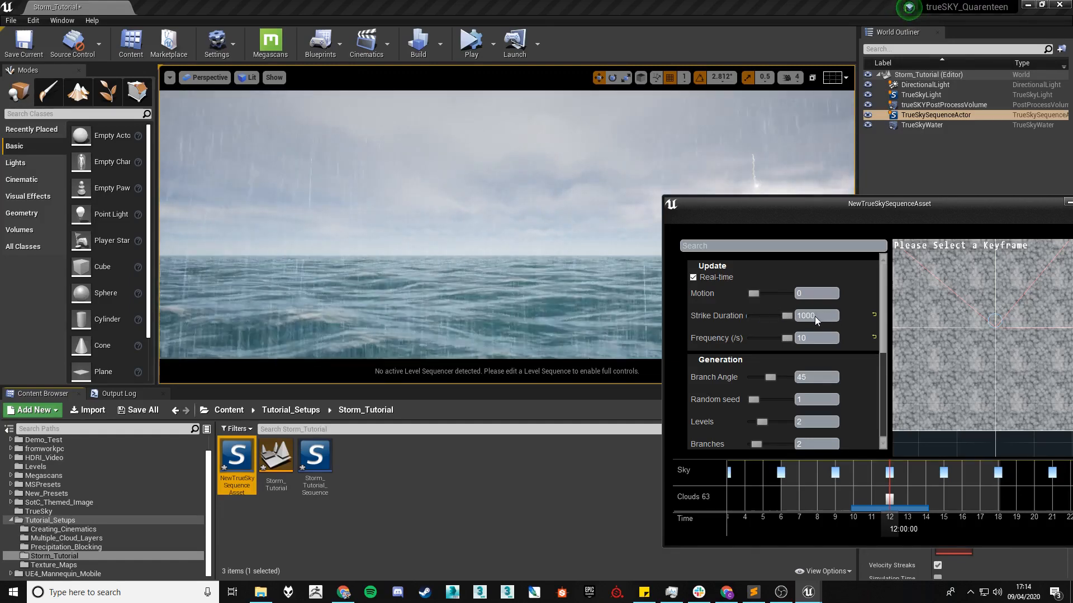
pyautogui.moveTo(838, 203); pyautogui.dragTo(369, 158)
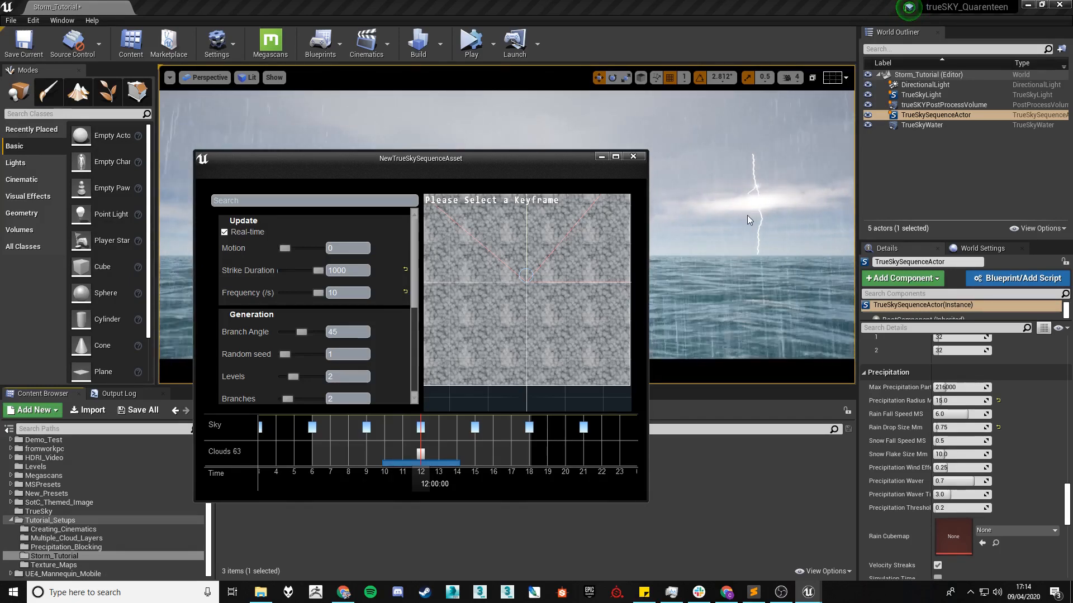
# Step: Raise the lightning's Levels to 4 and Branches to 9, readjusting the Strike Duration in between
pyautogui.scroll(-2, 327, 356)
pyautogui.moveTo(290, 344); pyautogui.dragTo(311, 347)
pyautogui.moveTo(392, 167); pyautogui.dragTo(748, 203)
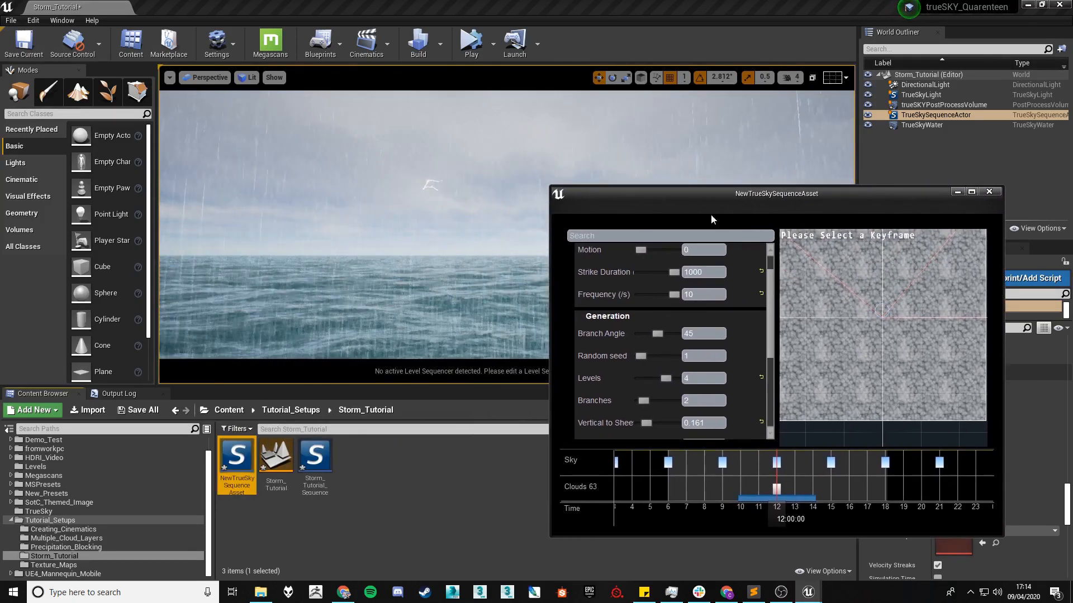
pyautogui.scroll(2, 649, 305)
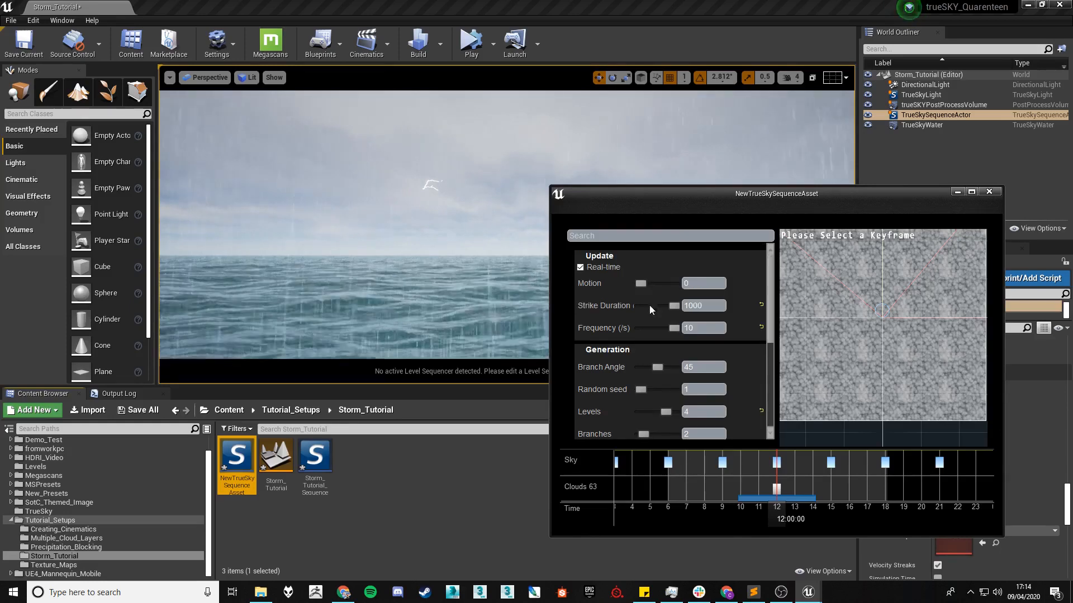
pyautogui.moveTo(649, 307); pyautogui.dragTo(669, 310)
pyautogui.scroll(-2, 623, 350)
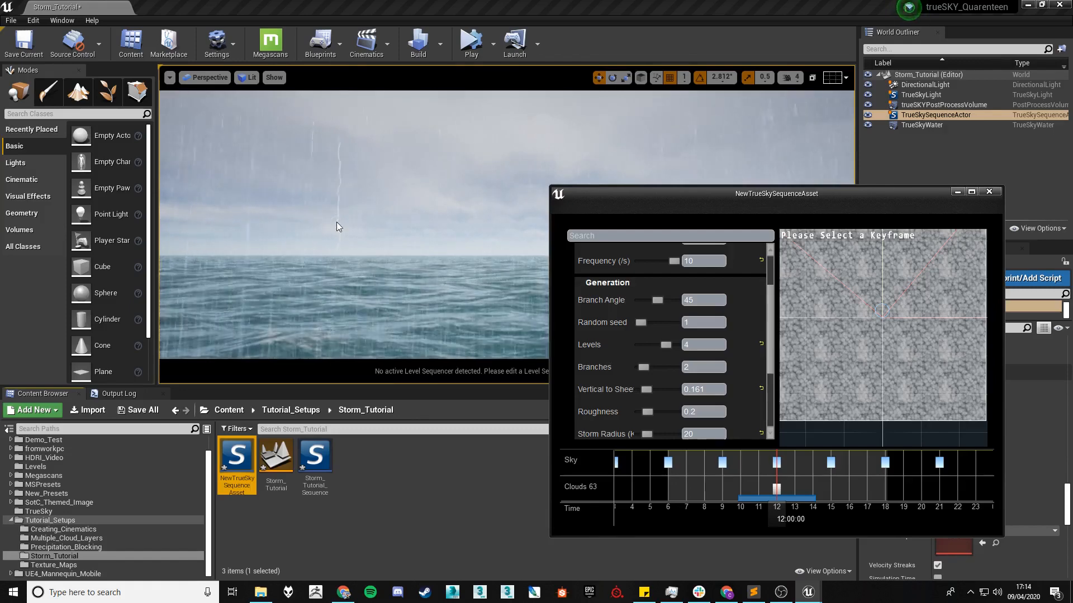
pyautogui.moveTo(643, 367); pyautogui.dragTo(665, 368)
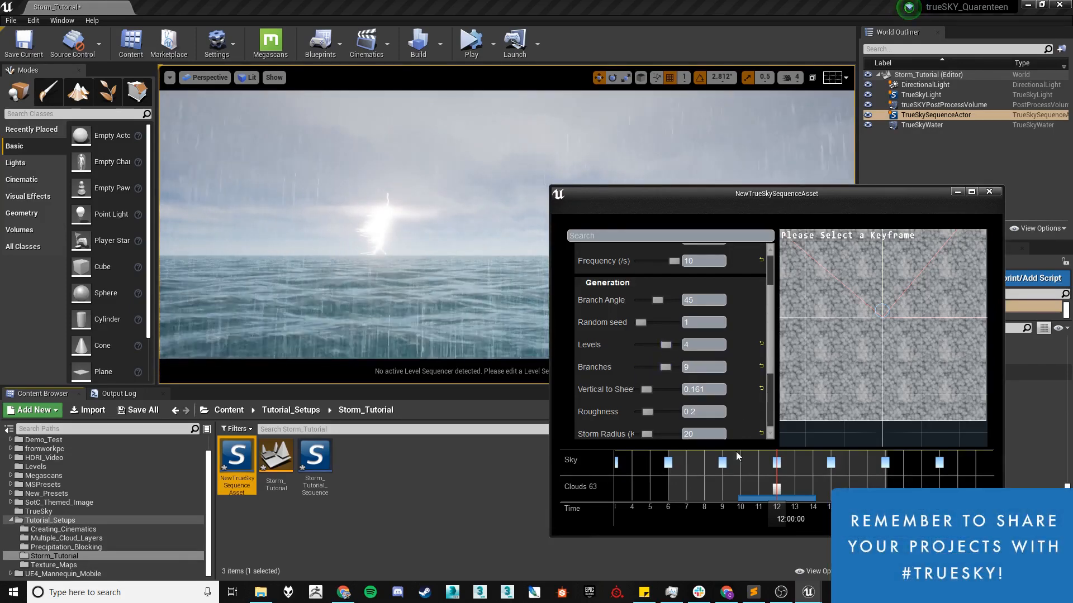
# Step: Try a Strike Duration of about 1.08 and restore it, along with Levels and Branches, to the defaults
pyautogui.scroll(2, 735, 345)
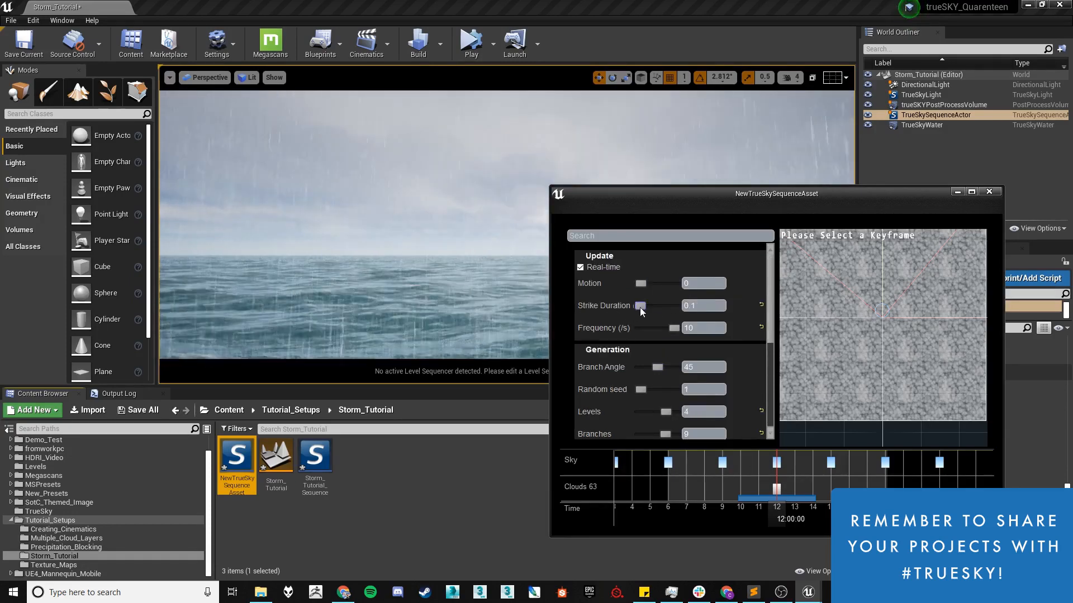
pyautogui.moveTo(639, 308); pyautogui.dragTo(648, 308)
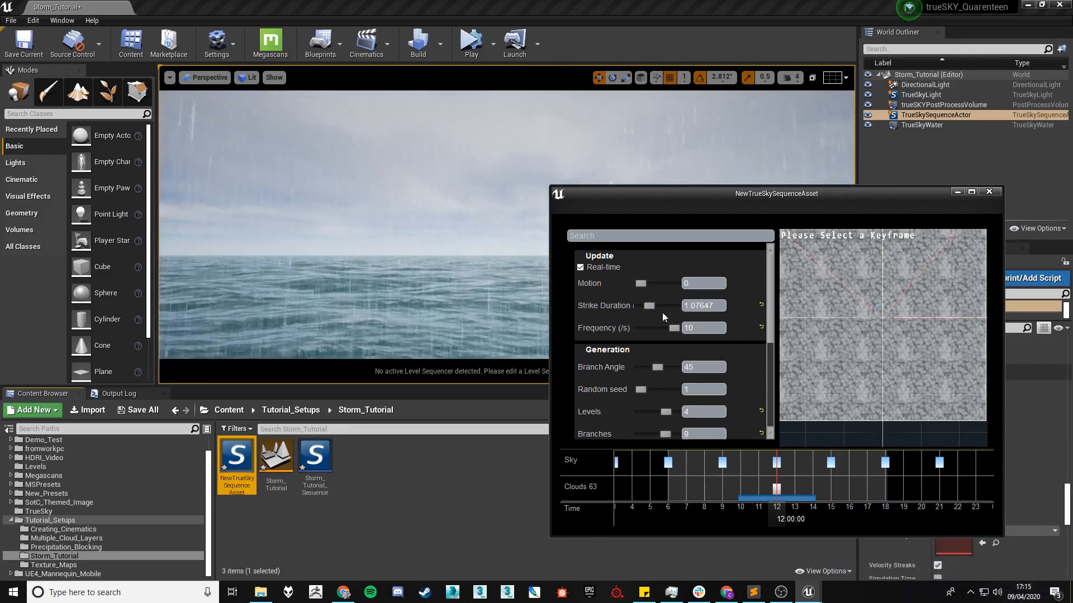
pyautogui.click(761, 305)
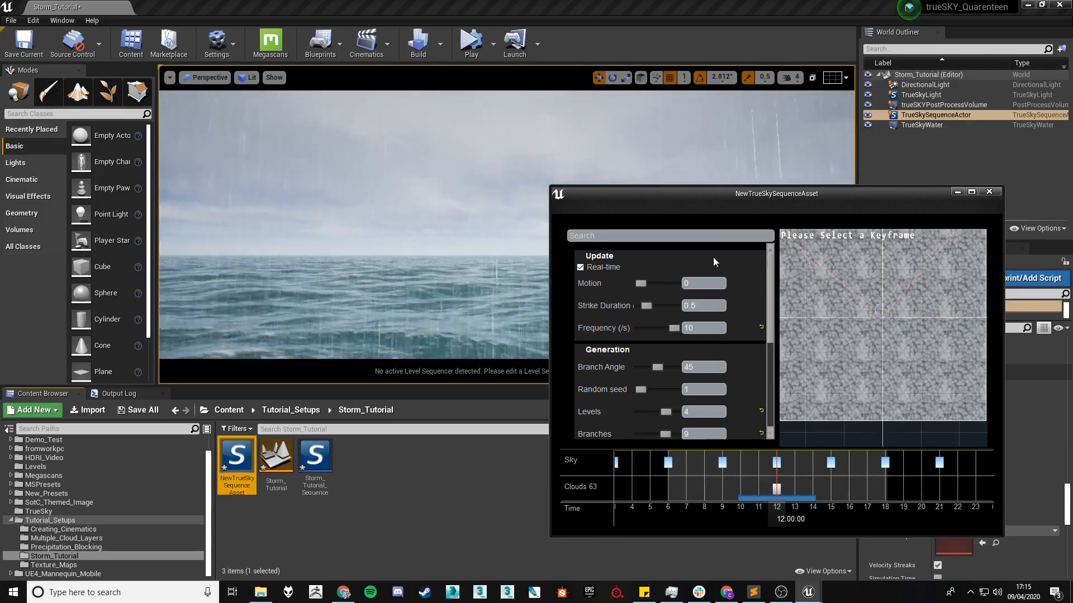
pyautogui.scroll(-3, 712, 343)
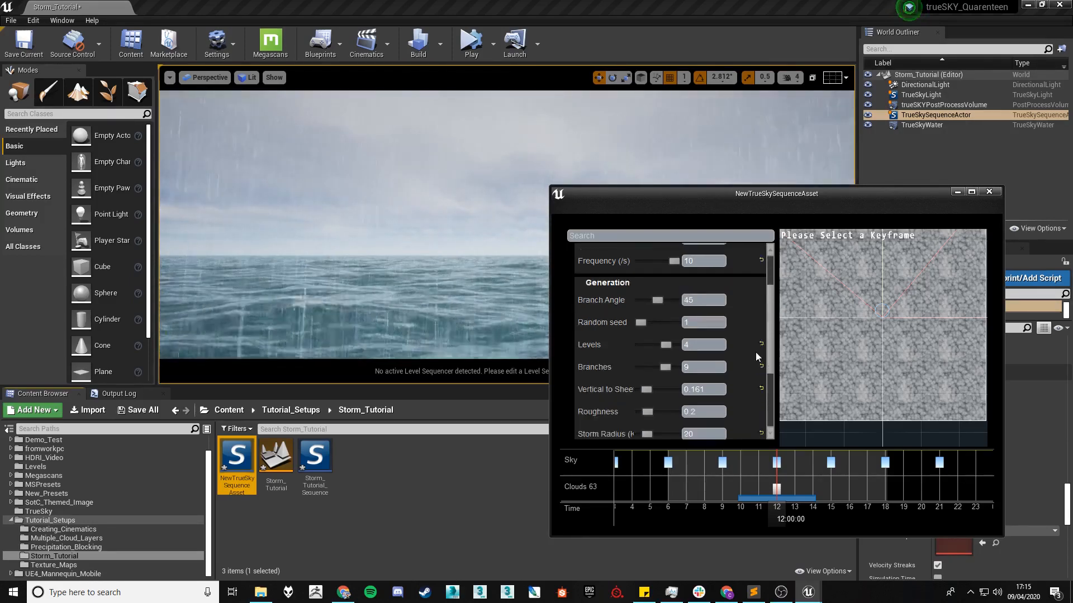
pyautogui.click(761, 345)
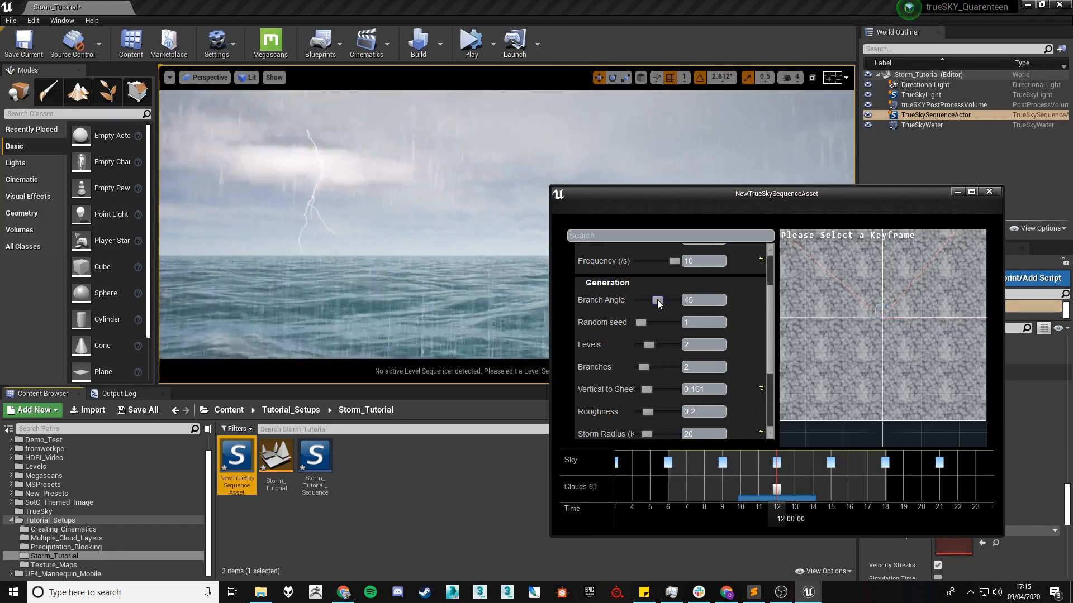
# Step: Test the lightning's Roughness at 0 and at 1, and return it to 0.2
pyautogui.scroll(-3, 721, 317)
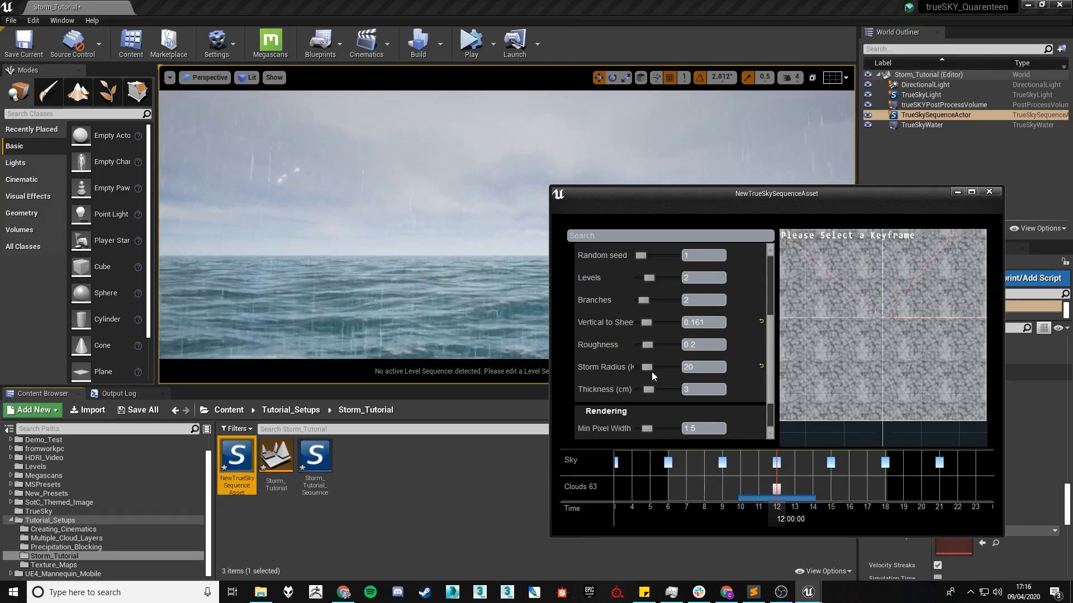
pyautogui.moveTo(643, 344); pyautogui.dragTo(636, 345)
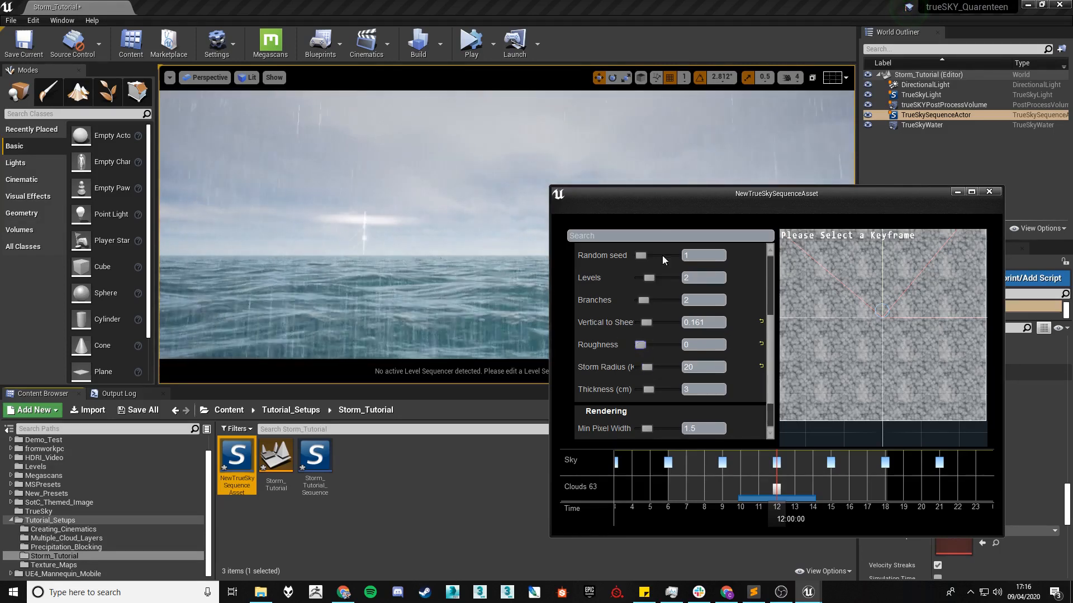
pyautogui.moveTo(655, 192); pyautogui.dragTo(779, 260)
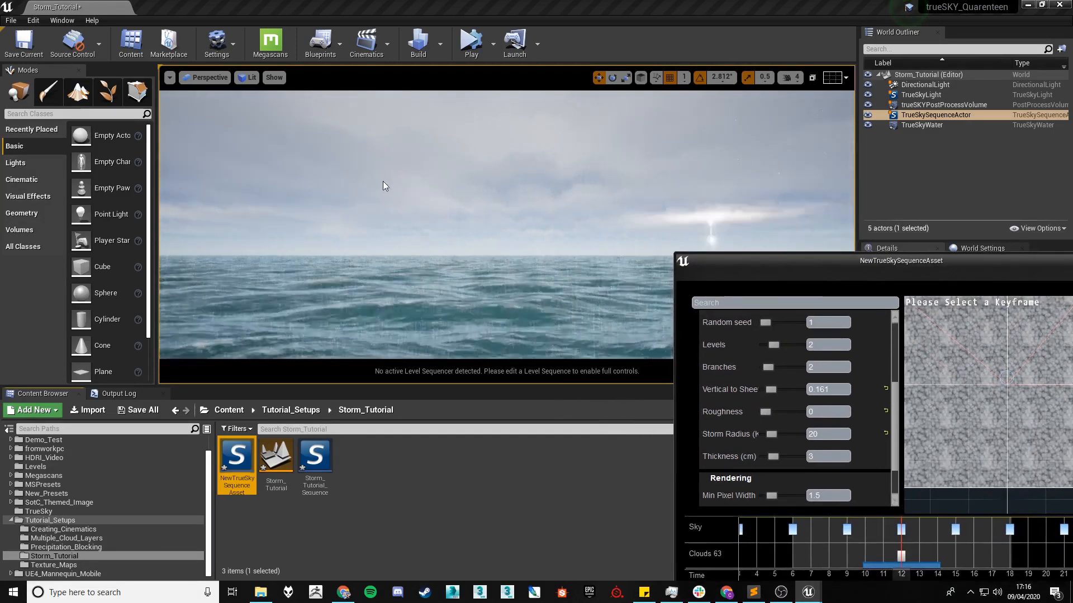
pyautogui.moveTo(765, 413); pyautogui.dragTo(805, 411)
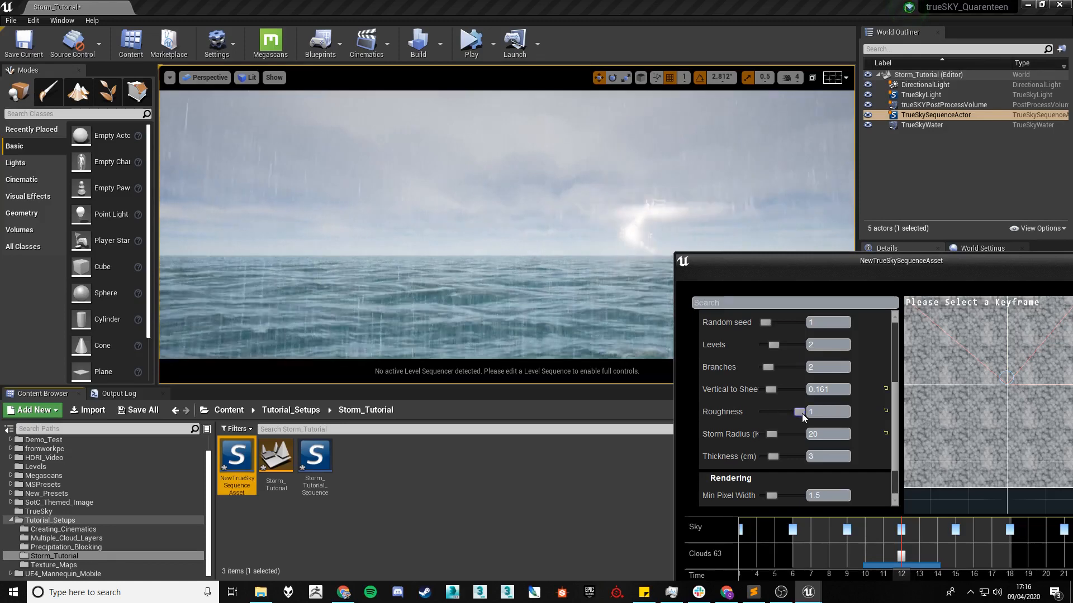
pyautogui.moveTo(801, 414); pyautogui.dragTo(765, 414)
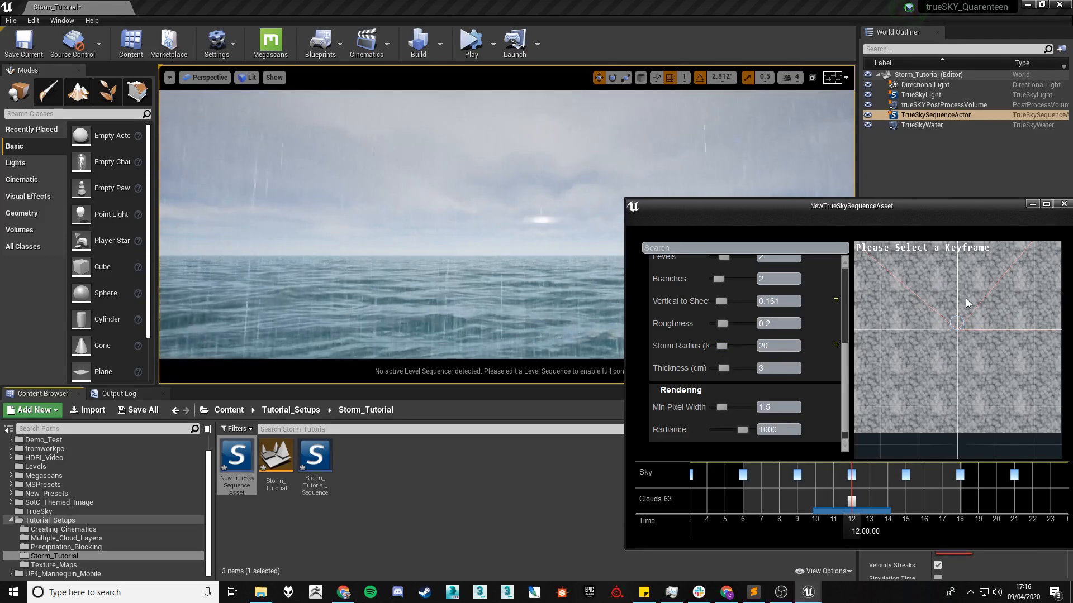
# Step: Test the Min Pixel Width at 8 and restore its default, and raise the lightning's Radiance to 10000
pyautogui.scroll(-1, 763, 391)
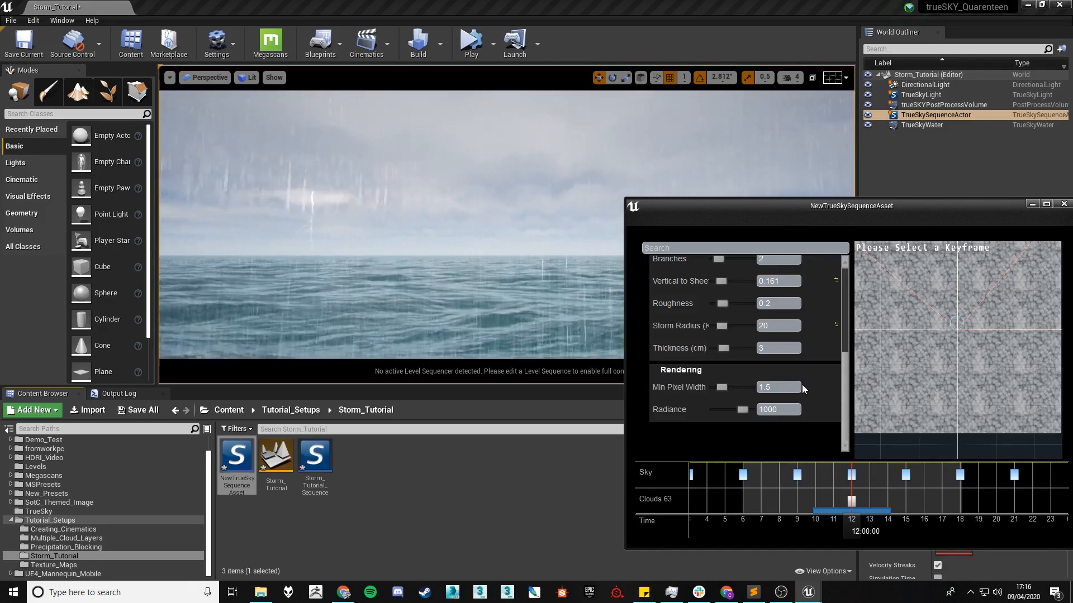
pyautogui.moveTo(723, 387); pyautogui.dragTo(750, 385)
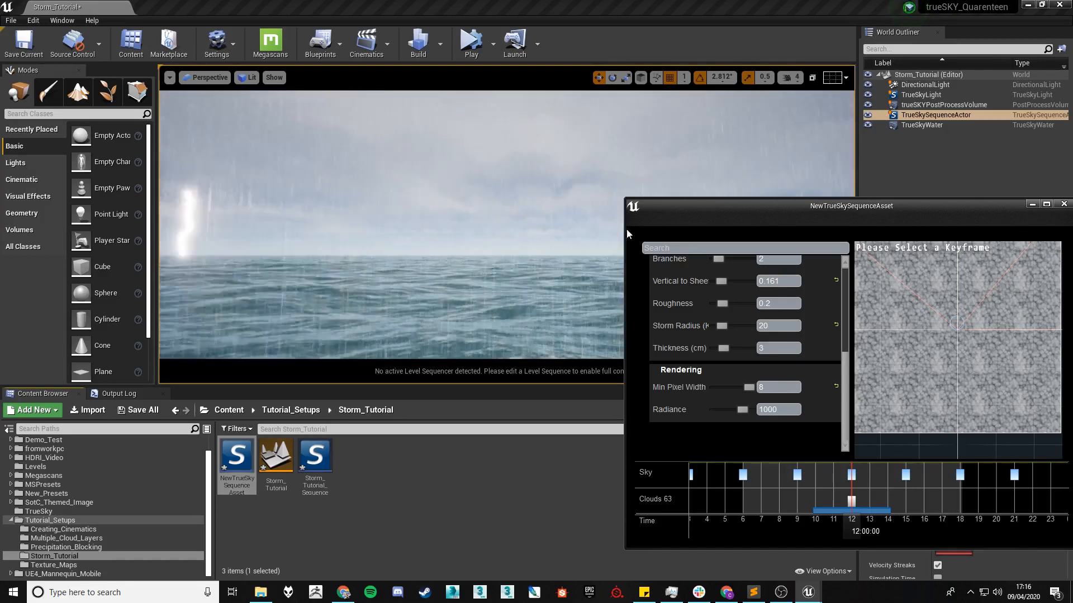
pyautogui.click(836, 387)
pyautogui.moveTo(743, 411); pyautogui.dragTo(785, 406)
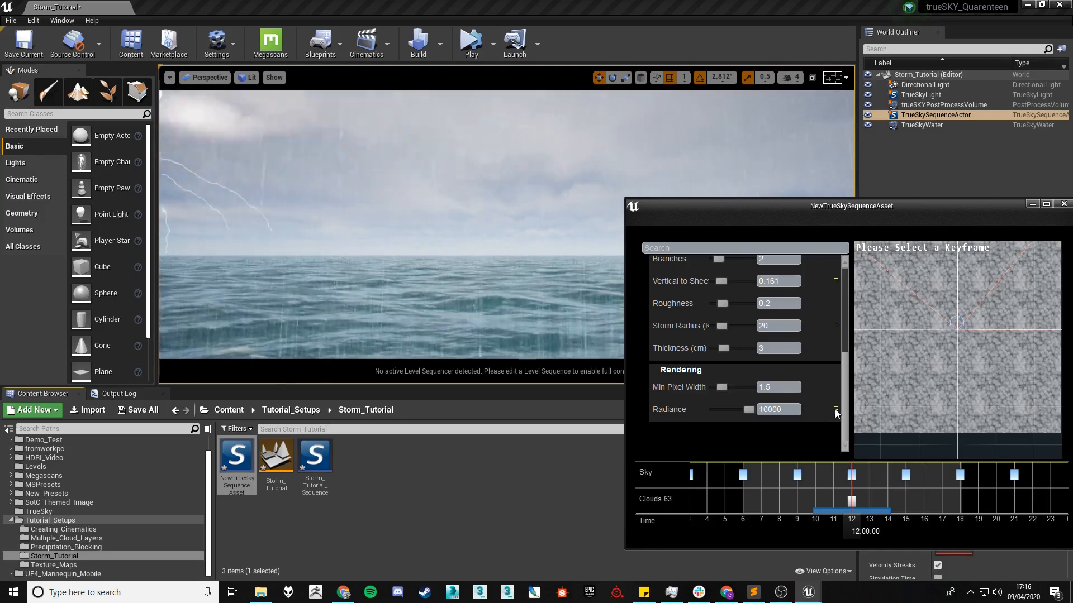
pyautogui.scroll(3, 823, 415)
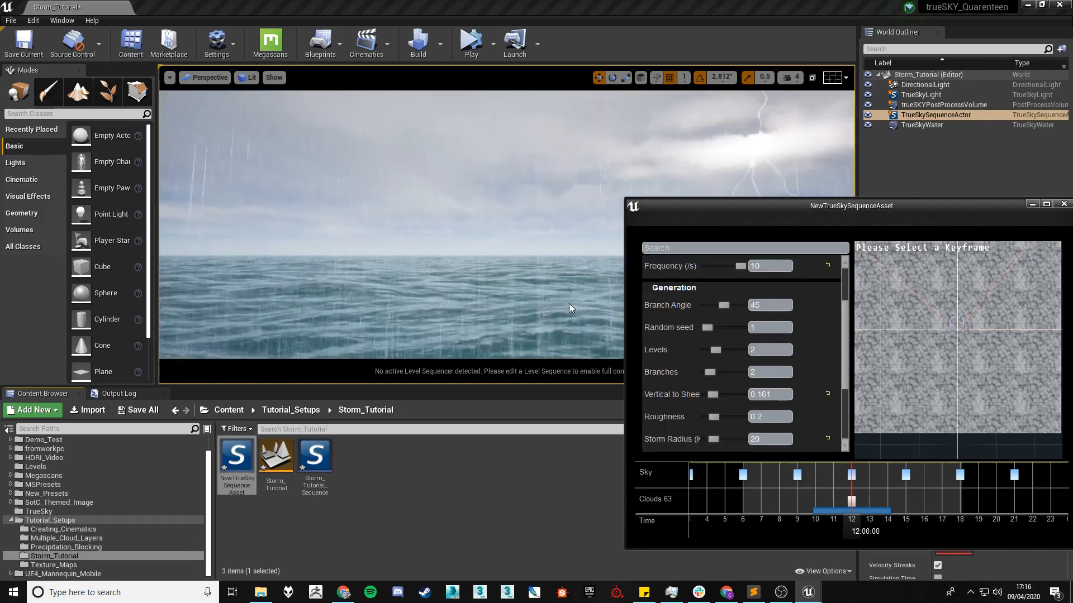
# Step: Add one element to the Thunder Sounds array in the Storms settings of the TrueSkySequenceActor
pyautogui.scroll(-4, 722, 353)
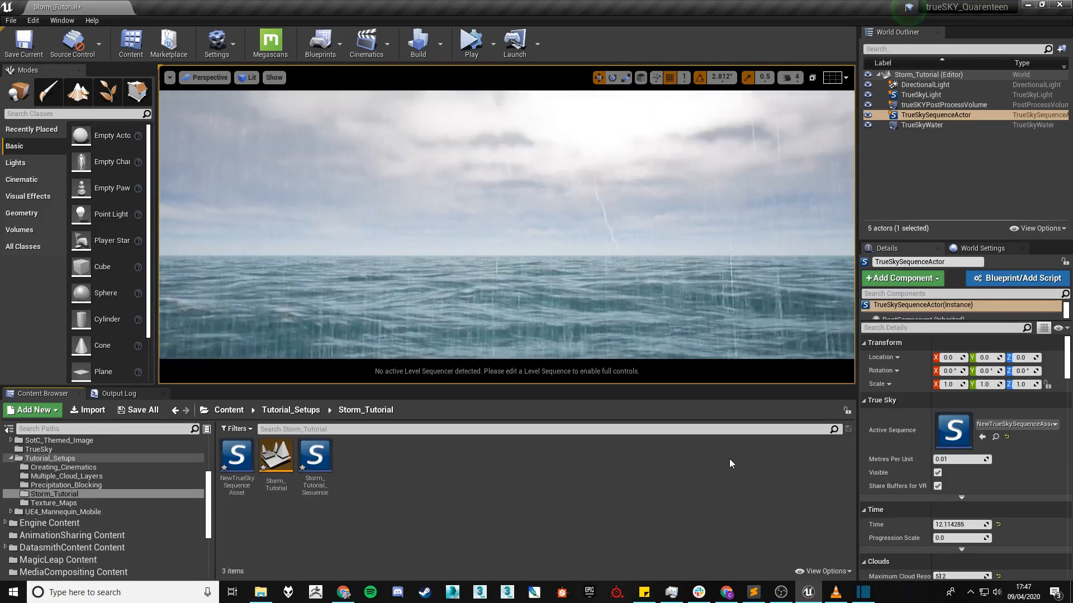
pyautogui.scroll(-2, 1017, 461)
pyautogui.scroll(-5, 1017, 465)
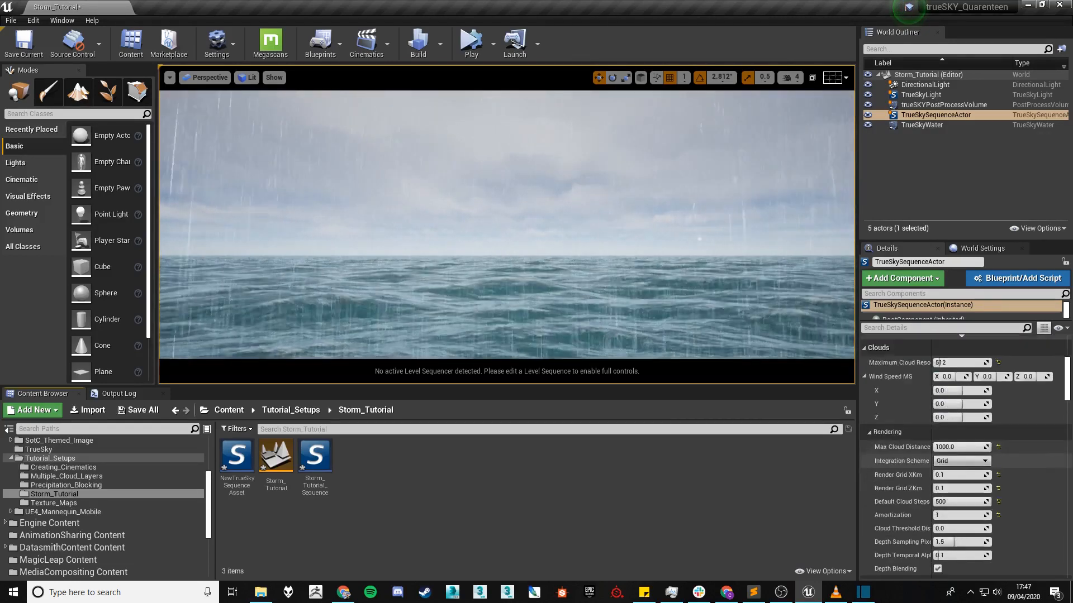
pyautogui.scroll(-10, 1042, 490)
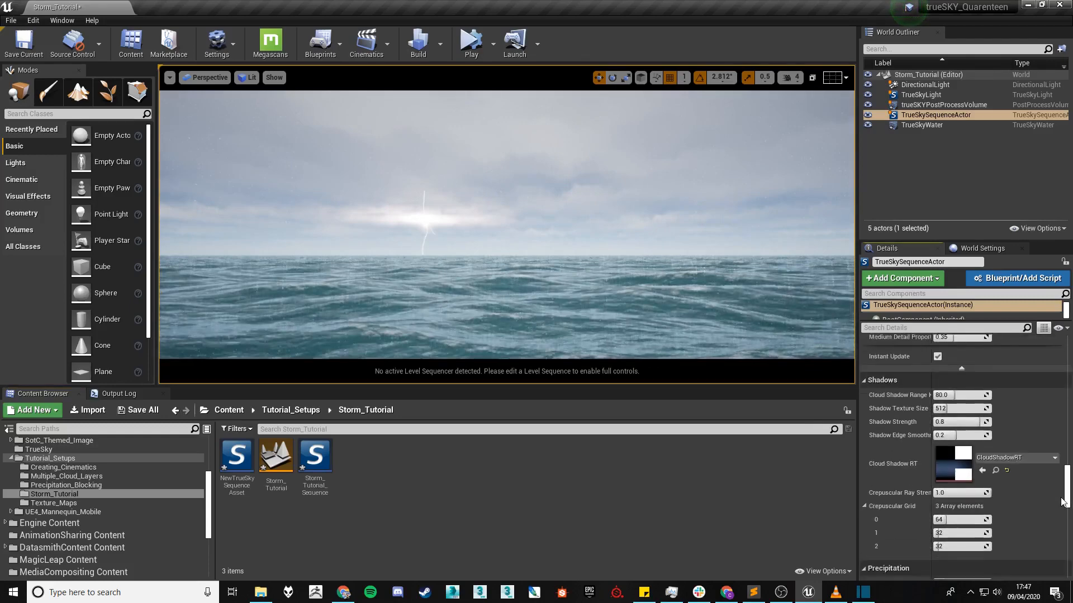
pyautogui.scroll(-4, 1041, 488)
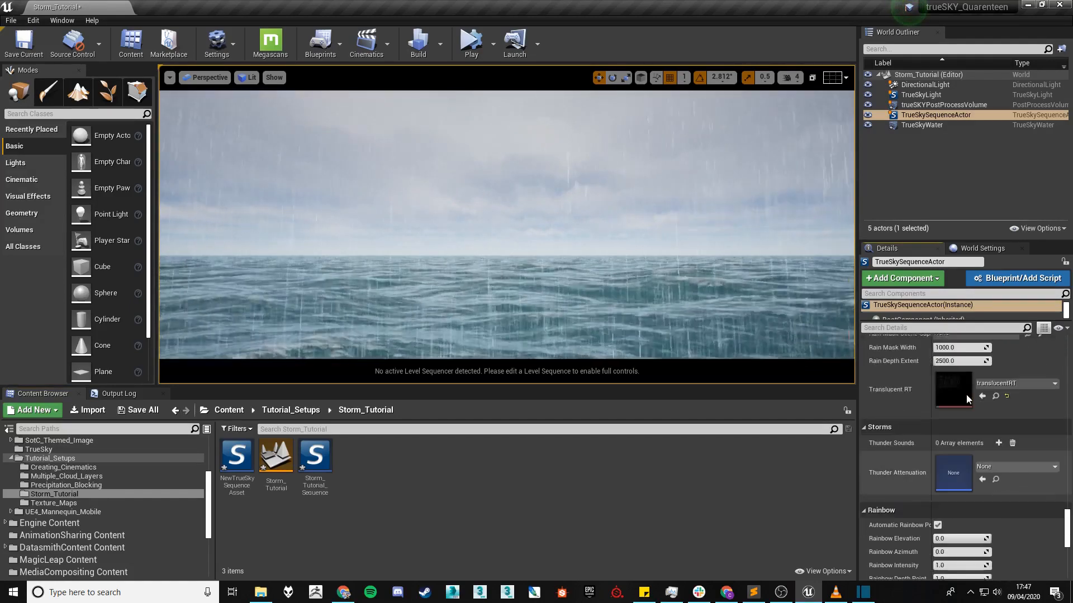
pyautogui.click(929, 115)
pyautogui.scroll(-2, 1013, 430)
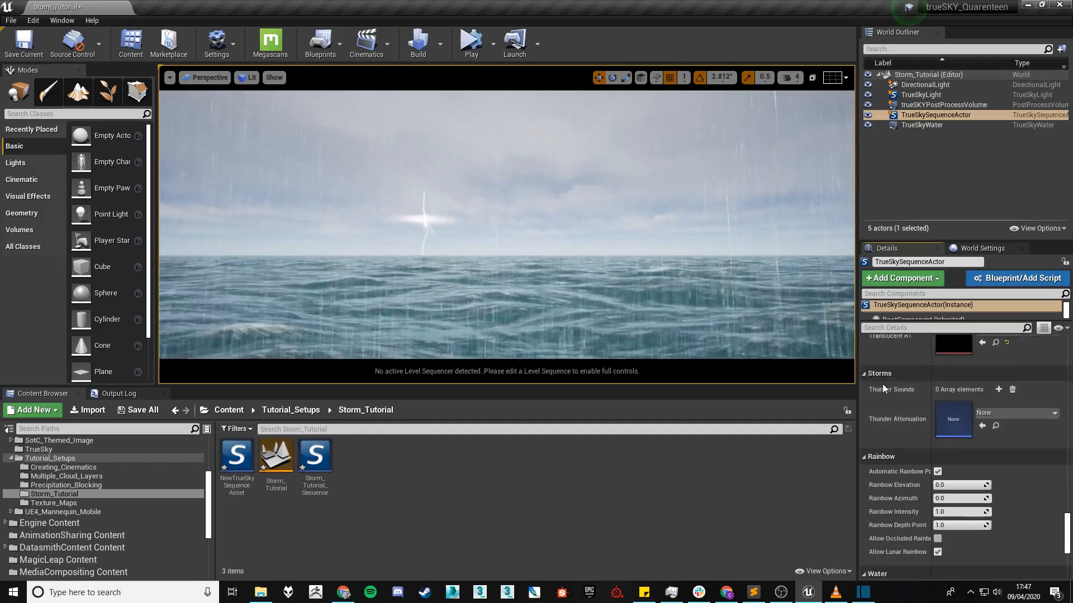
pyautogui.scroll(1, 934, 395)
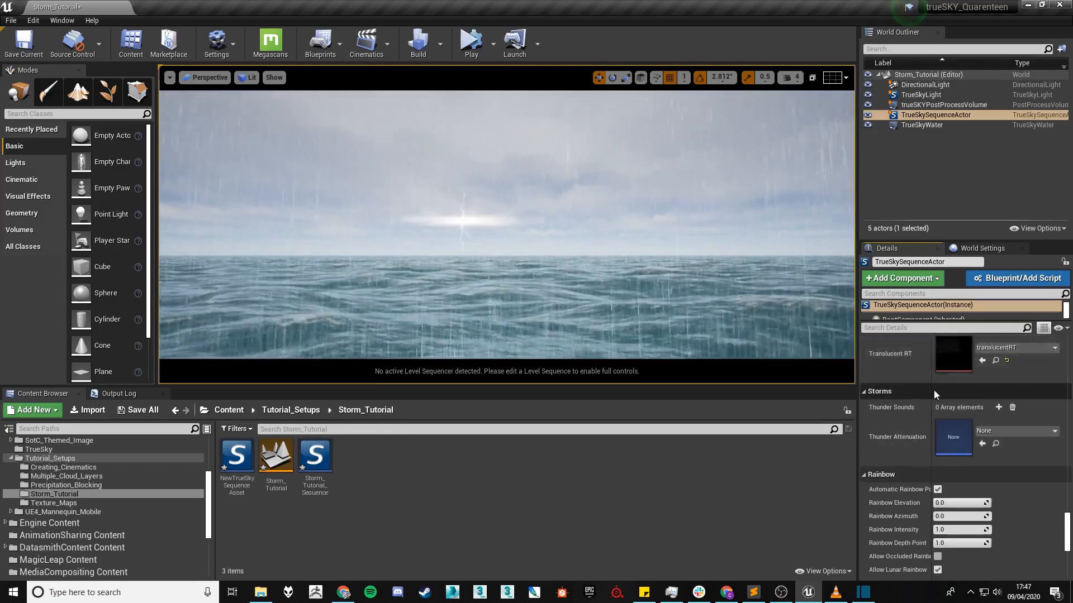
pyautogui.click(998, 407)
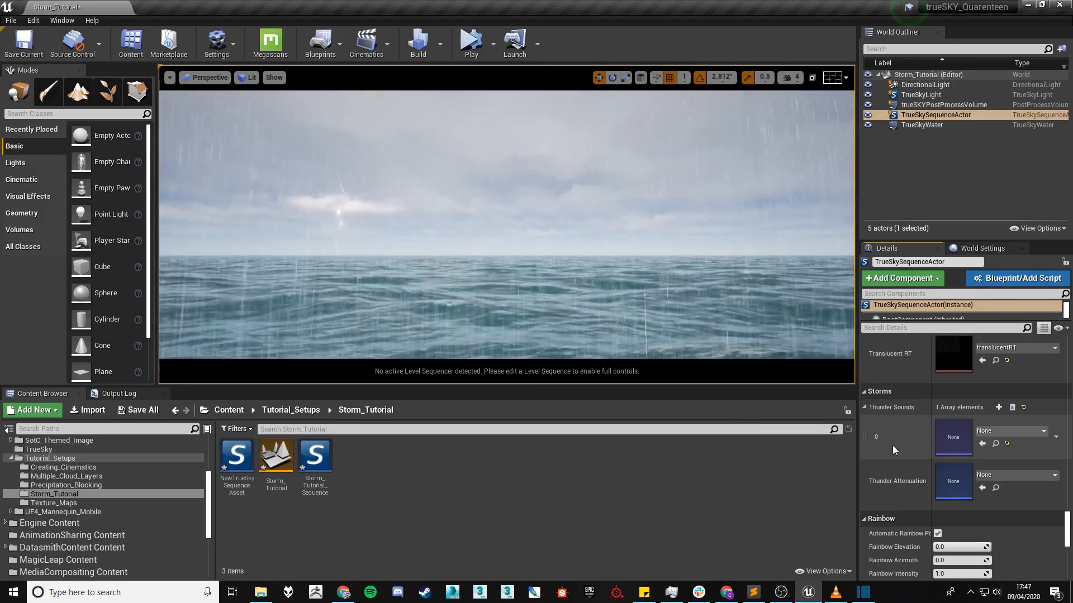
# Step: Search the sound assets for "vr" and assign the VR_teleport sound wave to Thunder Sounds element 0
pyautogui.click(995, 436)
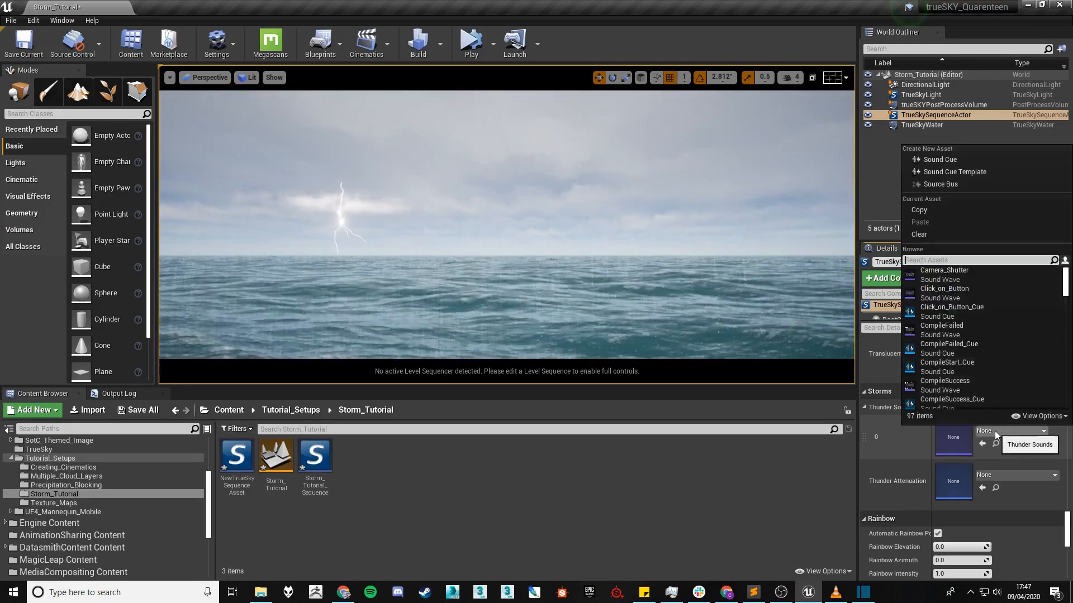
pyautogui.scroll(-6, 990, 384)
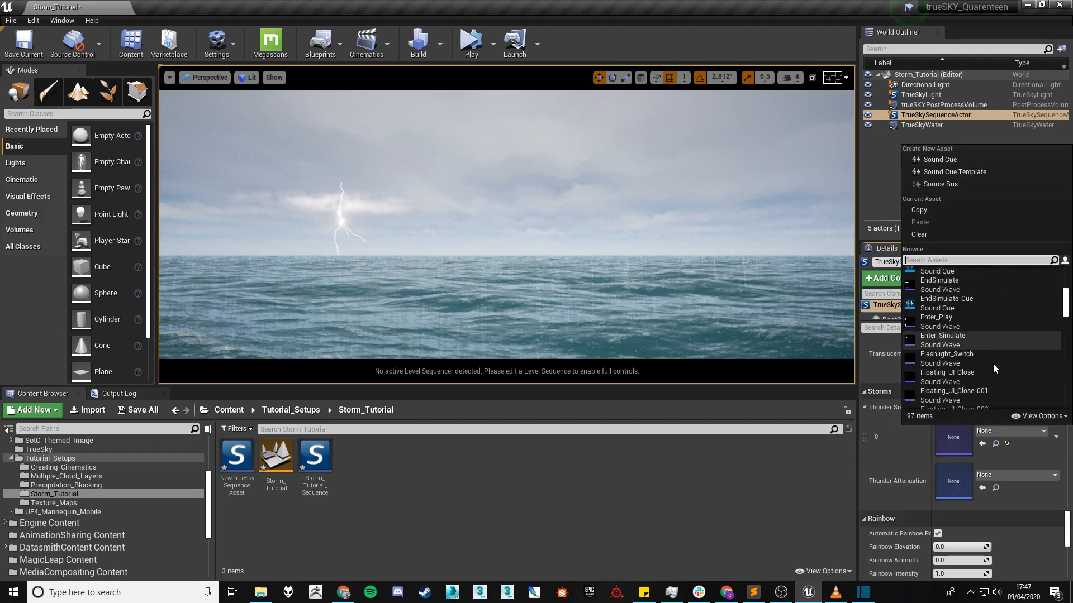
pyautogui.click(962, 261)
pyautogui.write('v')
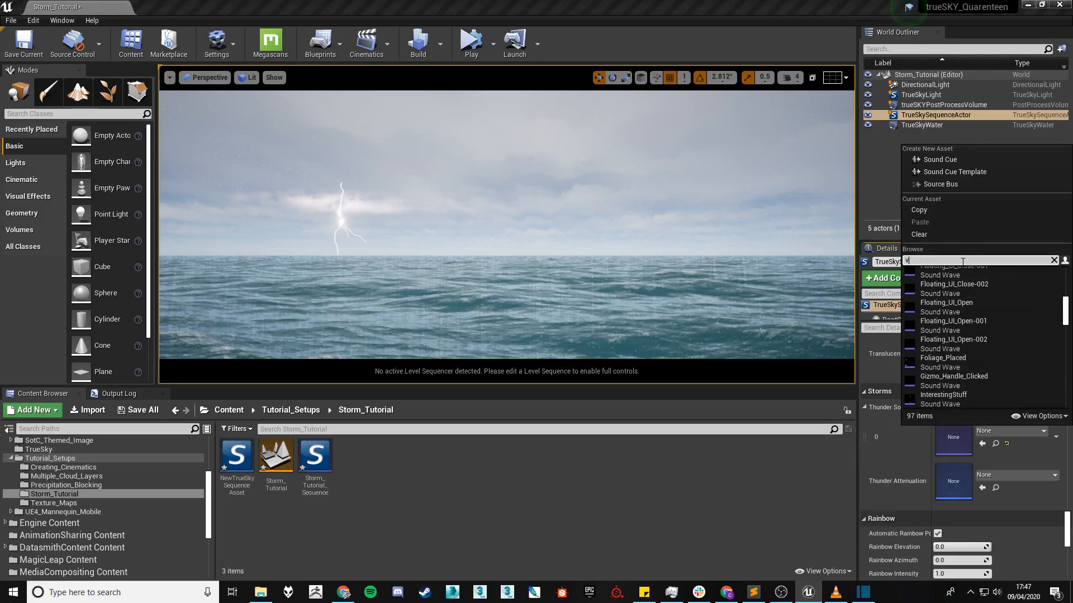
pyautogui.write('r')
pyautogui.scroll(-5, 988, 318)
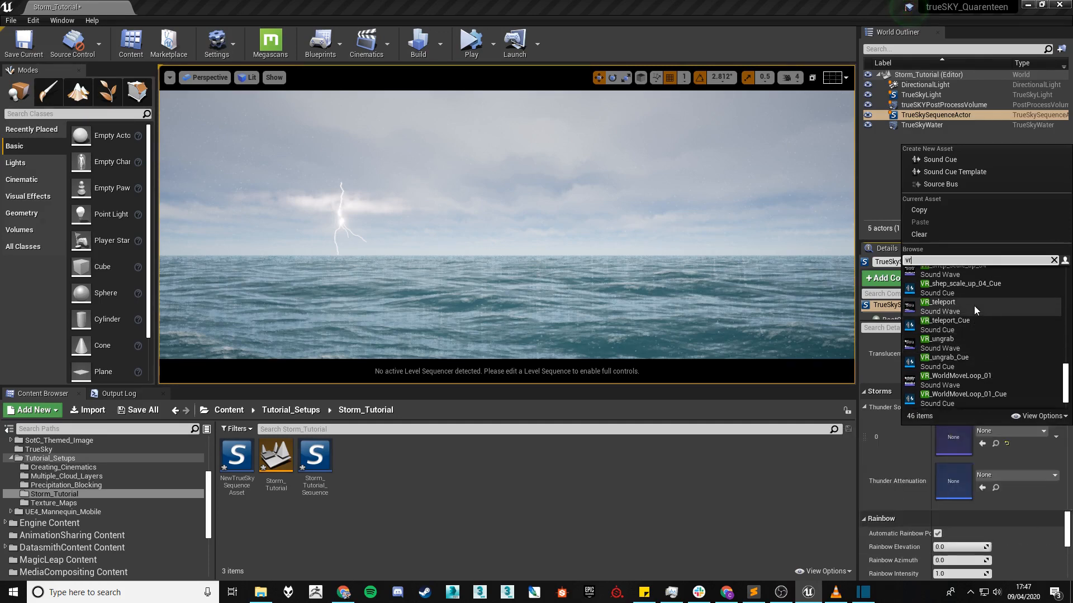
pyautogui.moveTo(974, 306)
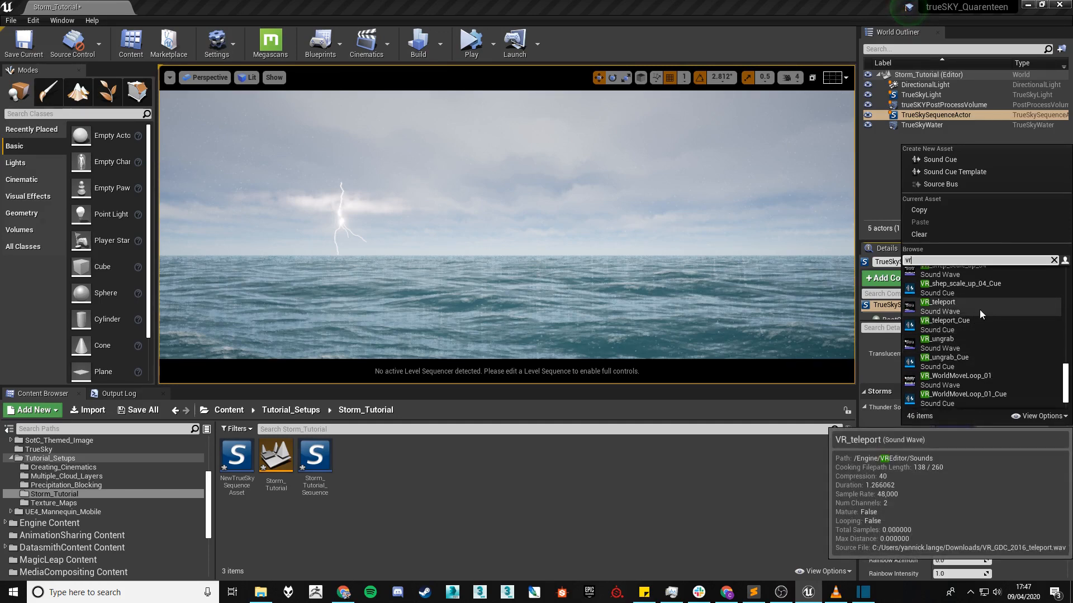
pyautogui.click(979, 309)
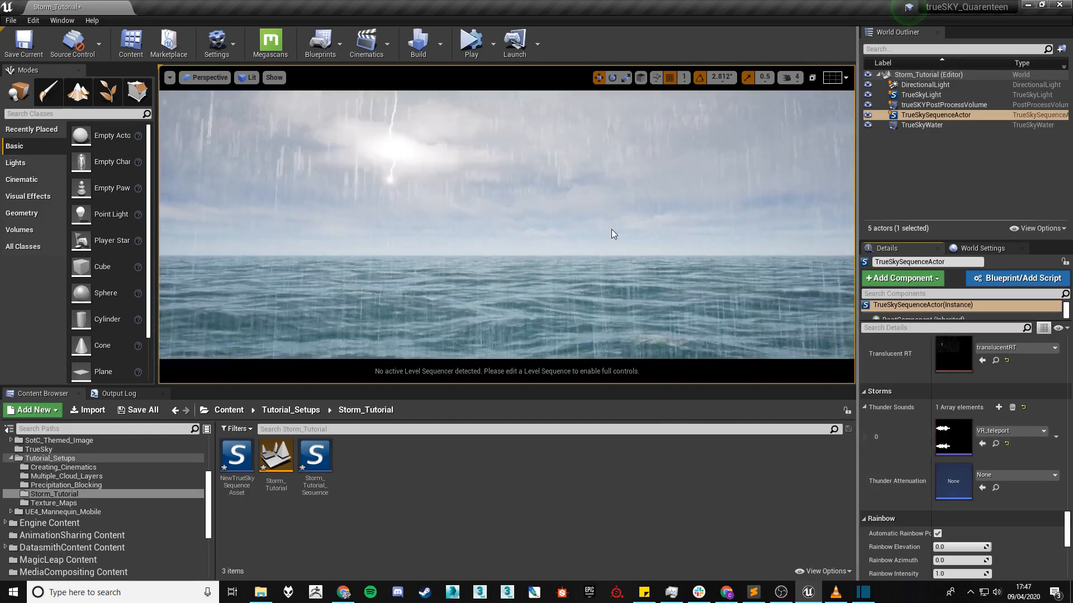
# Step: Simulate the level to test the thunder sound, check the running TrueSkySequenceActor's Storms settings, then stop and dismiss the message log
pyautogui.click(626, 226)
pyautogui.click(469, 42)
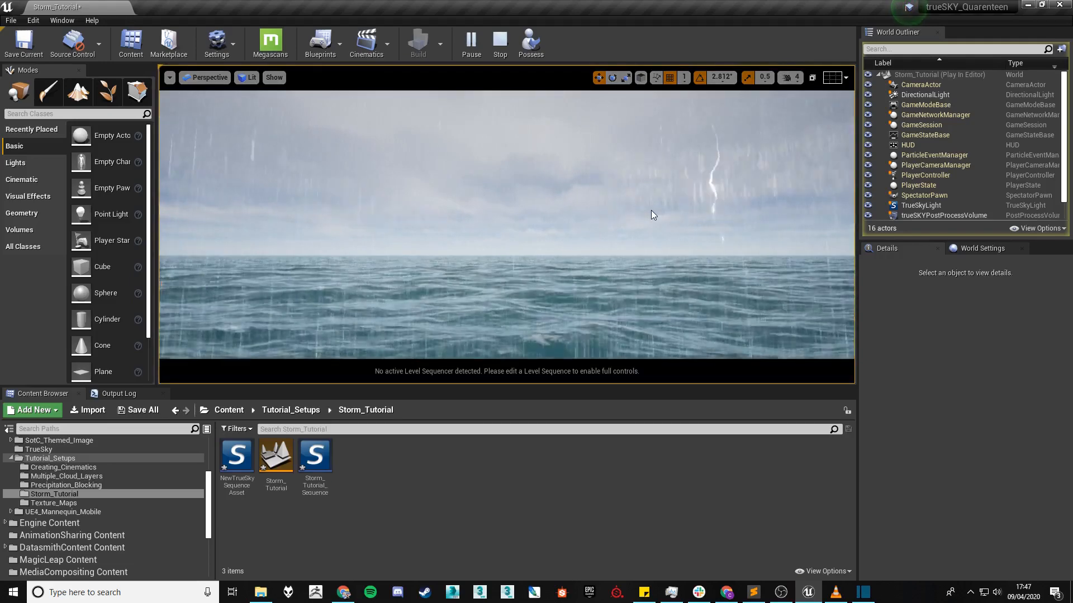
pyautogui.scroll(-2, 987, 209)
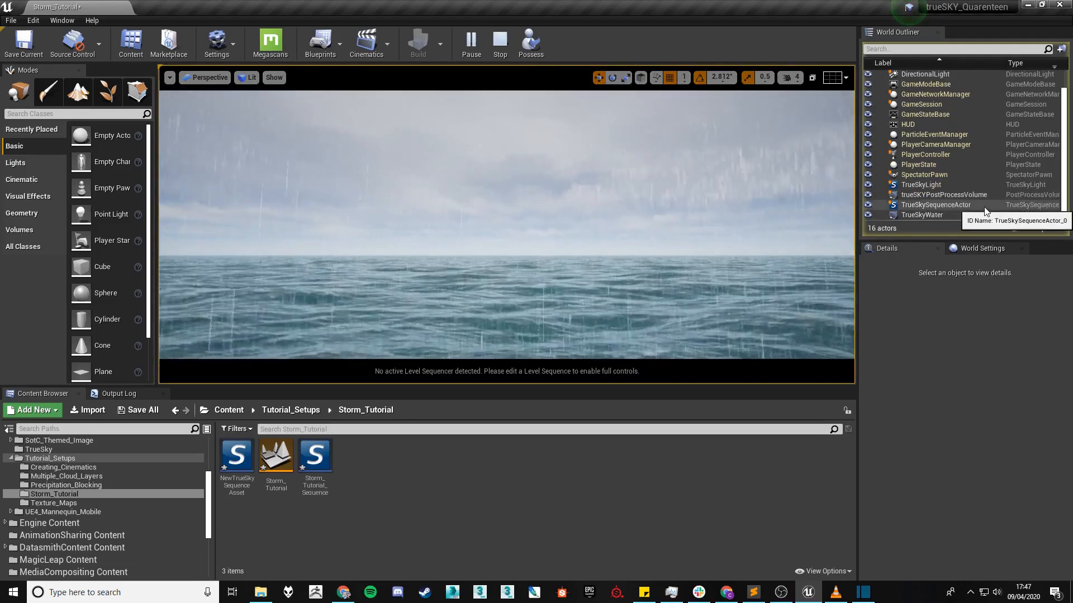
pyautogui.click(972, 205)
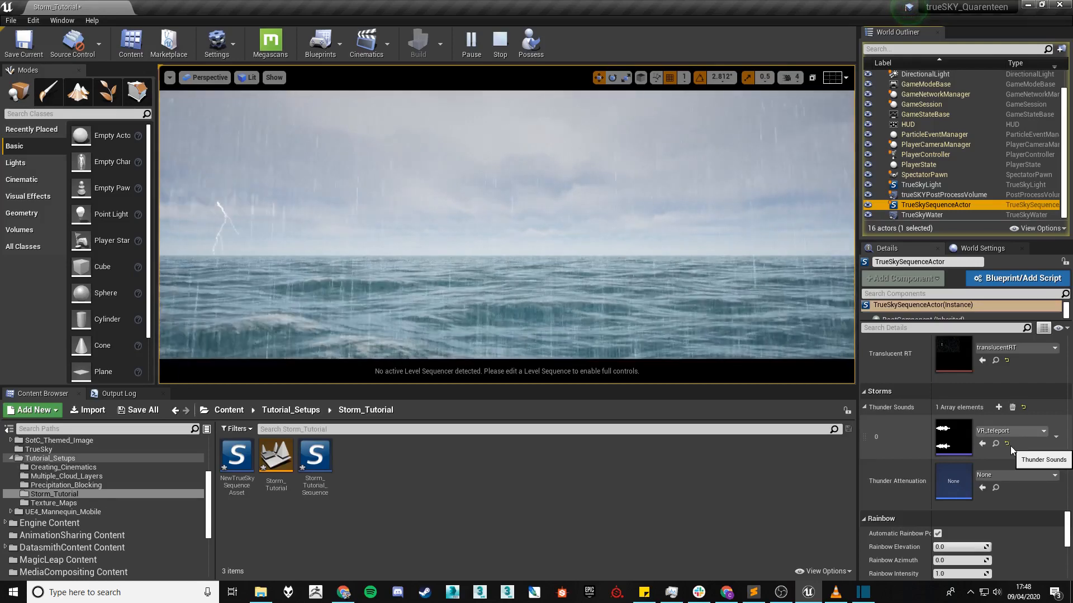
pyautogui.click(497, 49)
pyautogui.click(803, 124)
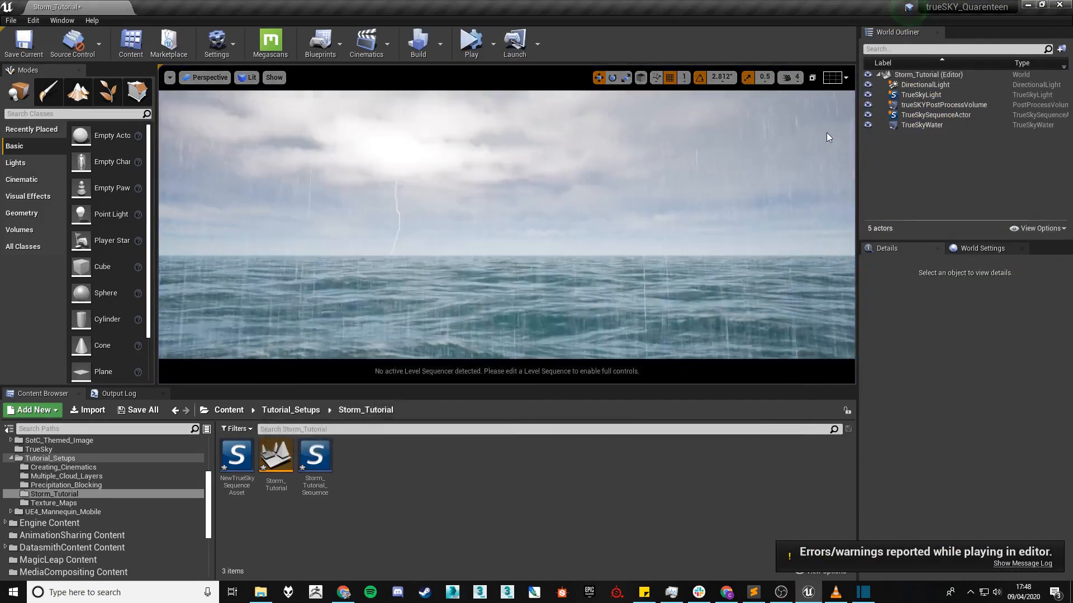
# Step: Assign the ThunderAttenuation asset from TrueSkyPlugin Content as the TrueSkySequenceActor's Thunder Attenuation
pyautogui.click(950, 115)
pyautogui.scroll(-1, 977, 424)
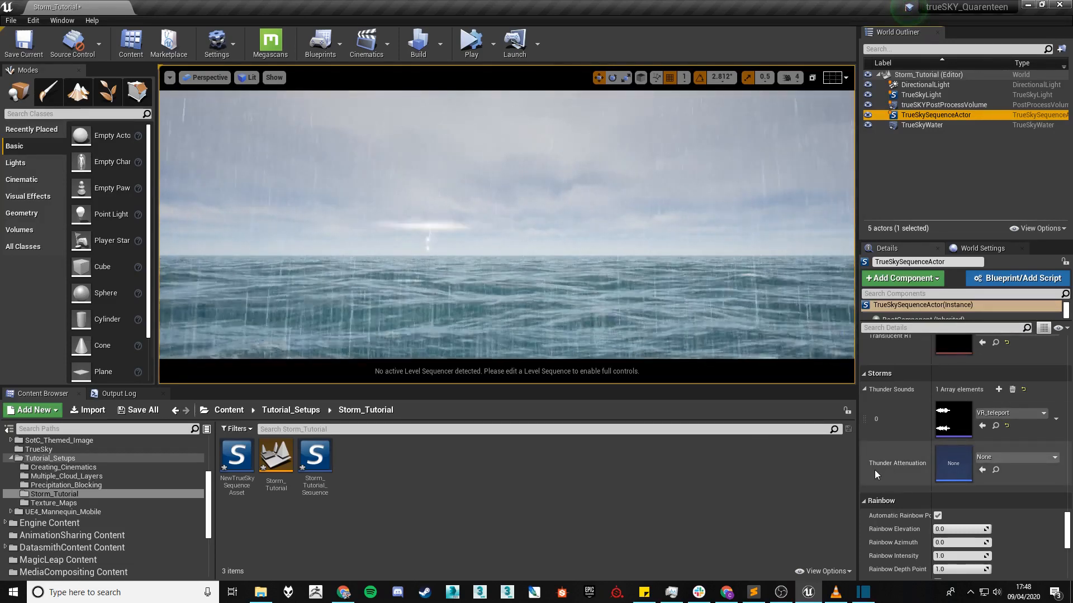
pyautogui.scroll(1, 923, 443)
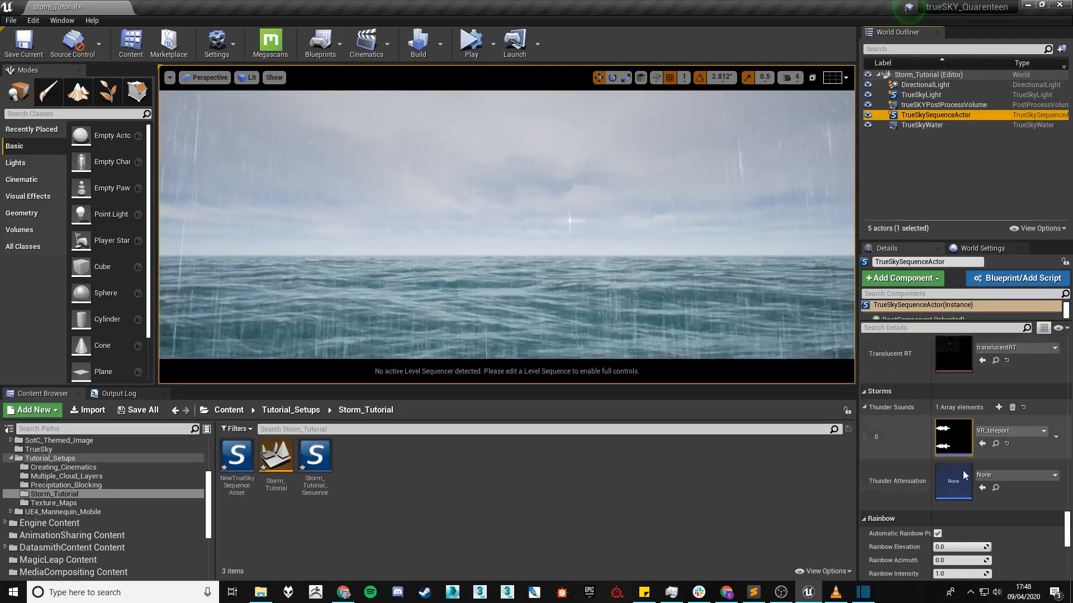
pyautogui.scroll(1, 1025, 467)
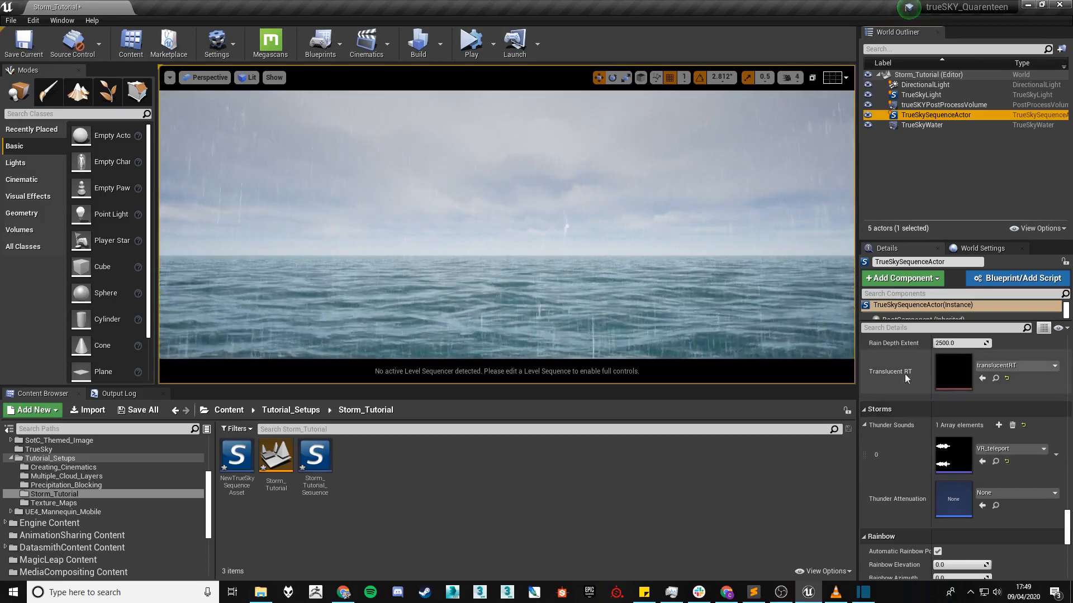
pyautogui.click(995, 379)
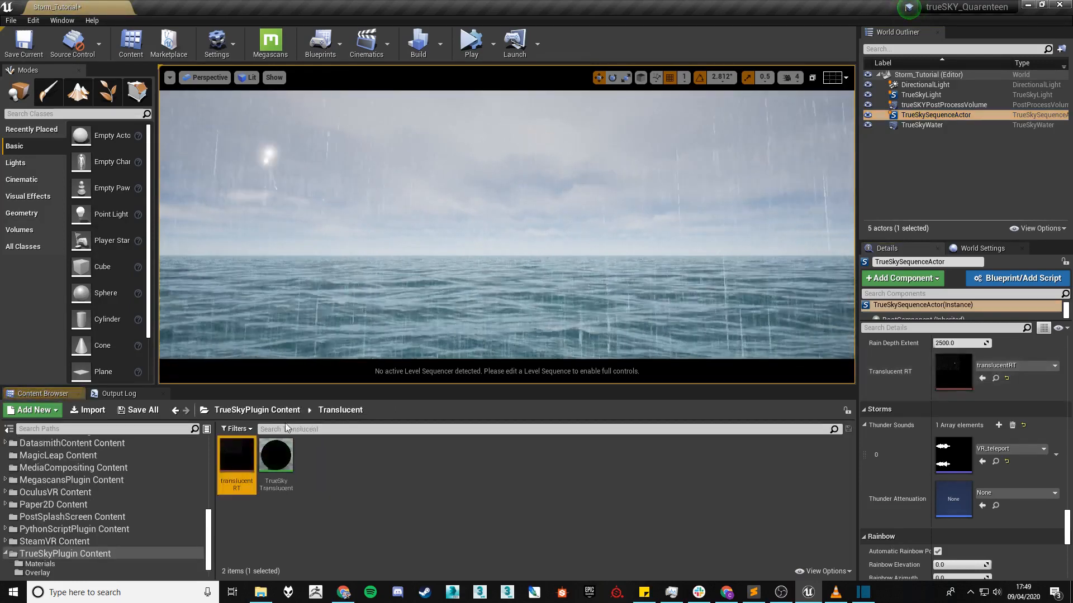
pyautogui.click(254, 411)
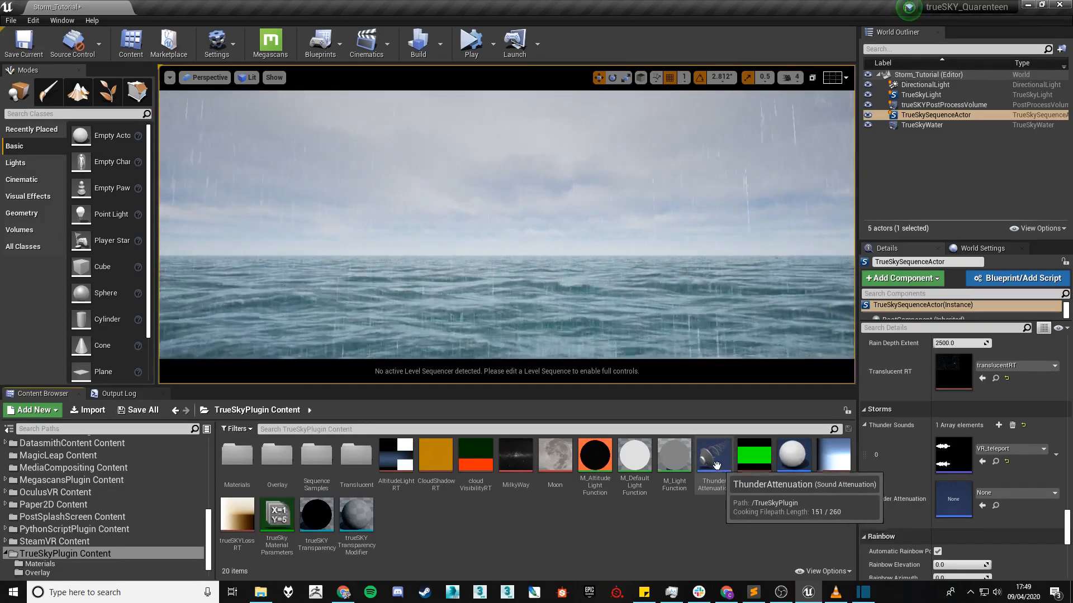
pyautogui.moveTo(714, 467); pyautogui.dragTo(956, 497)
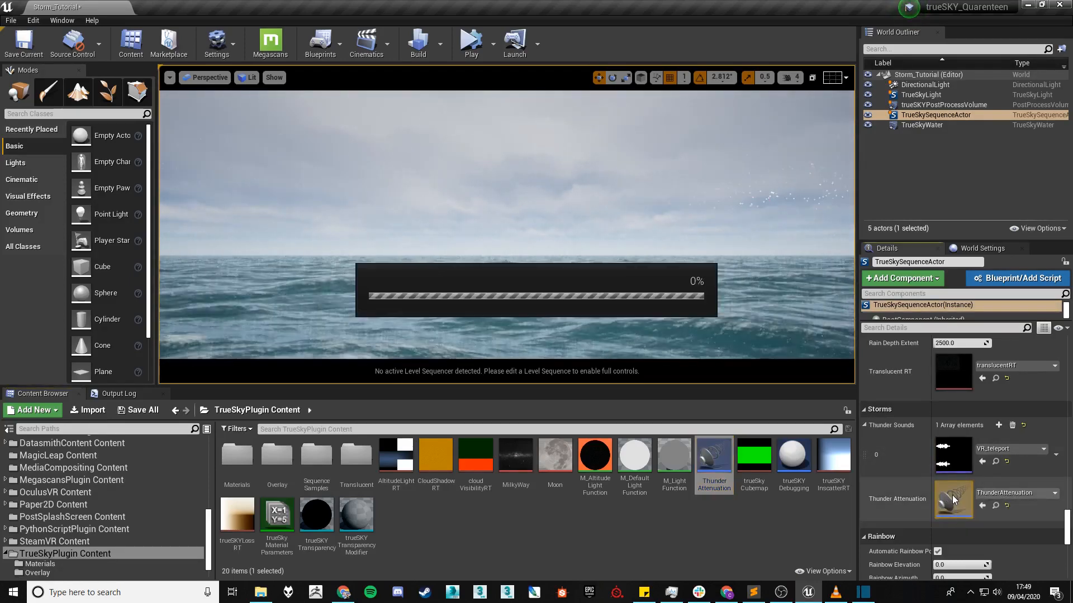
# Step: Open the ThunderAttenuation asset, review its spatialization, air absorption, listener focus, reverb and occlusion settings, and close it
pyautogui.moveTo(1072, 152); pyautogui.dragTo(551, 51)
pyautogui.scroll(-10, 719, 237)
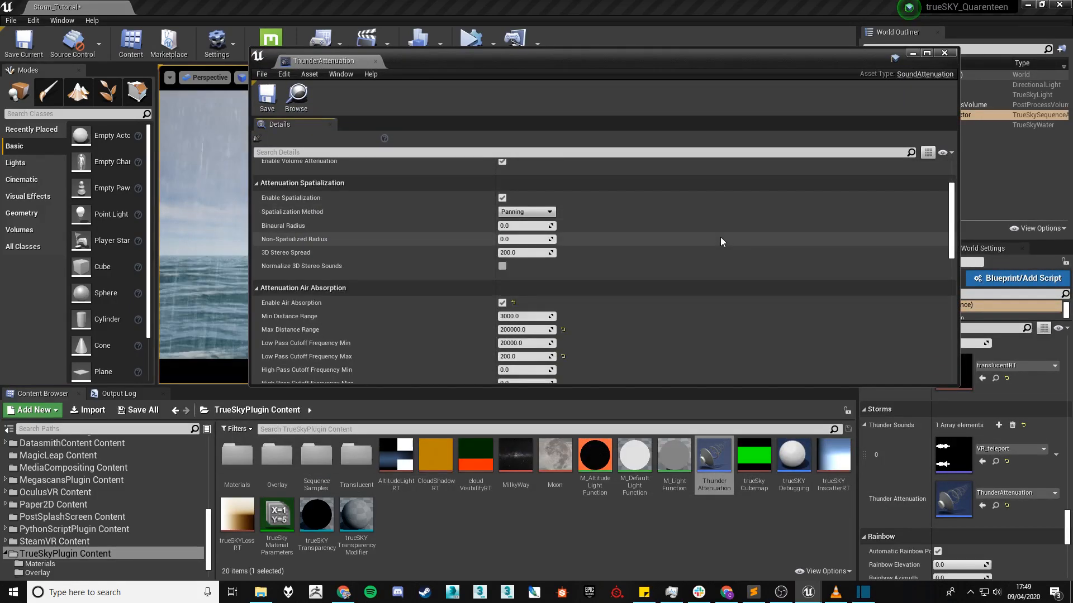
pyautogui.scroll(-3, 722, 241)
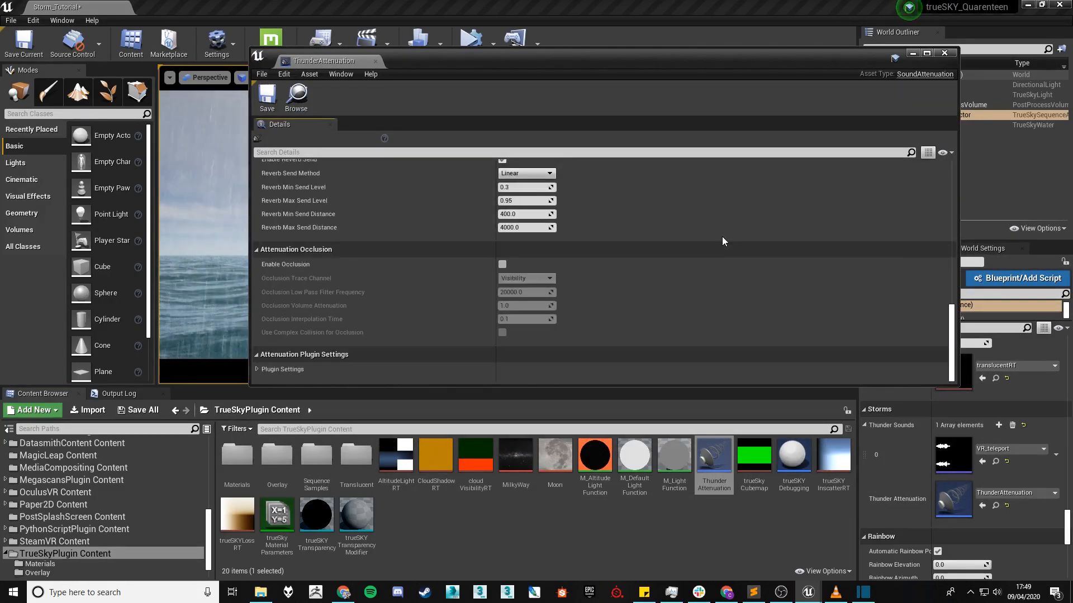
pyautogui.scroll(12, 723, 237)
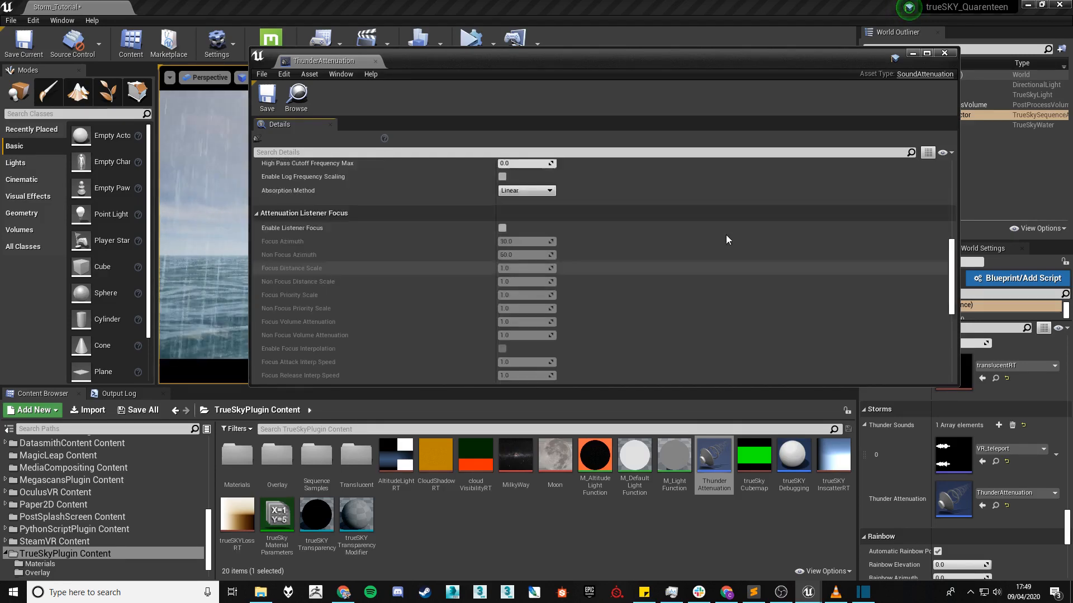
pyautogui.click(944, 53)
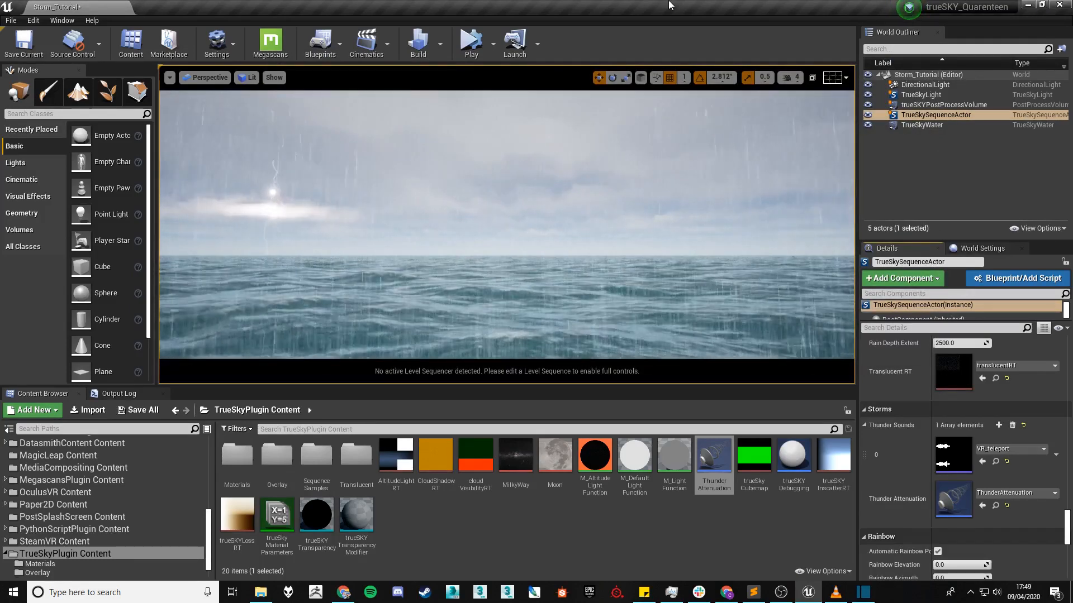
# Step: Simulate the level again to check the thunder with attenuation assigned, then stop and close the message log
pyautogui.click(465, 50)
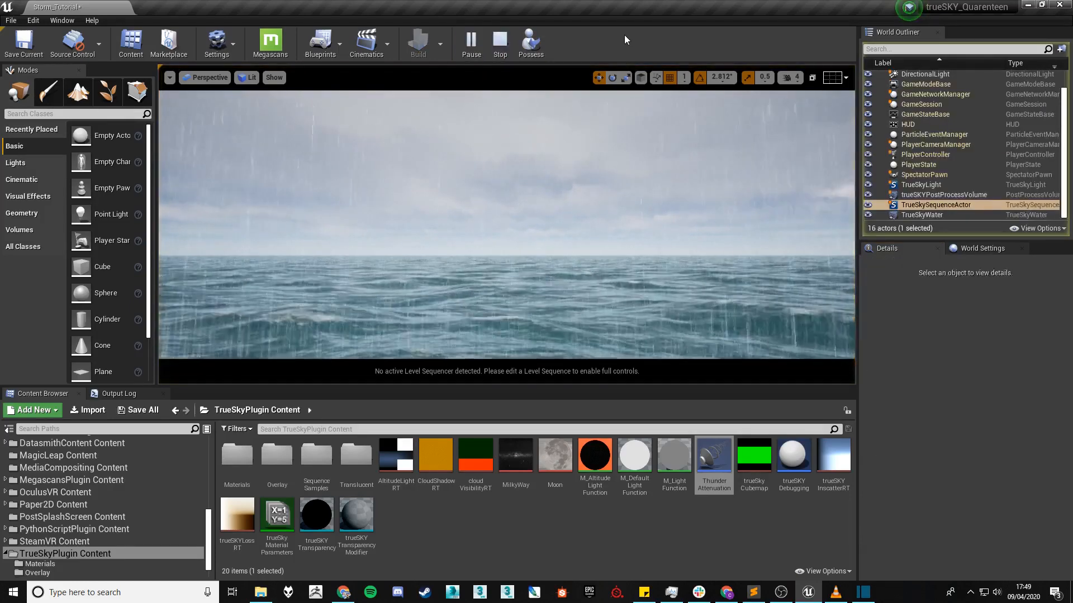
pyautogui.click(643, 167)
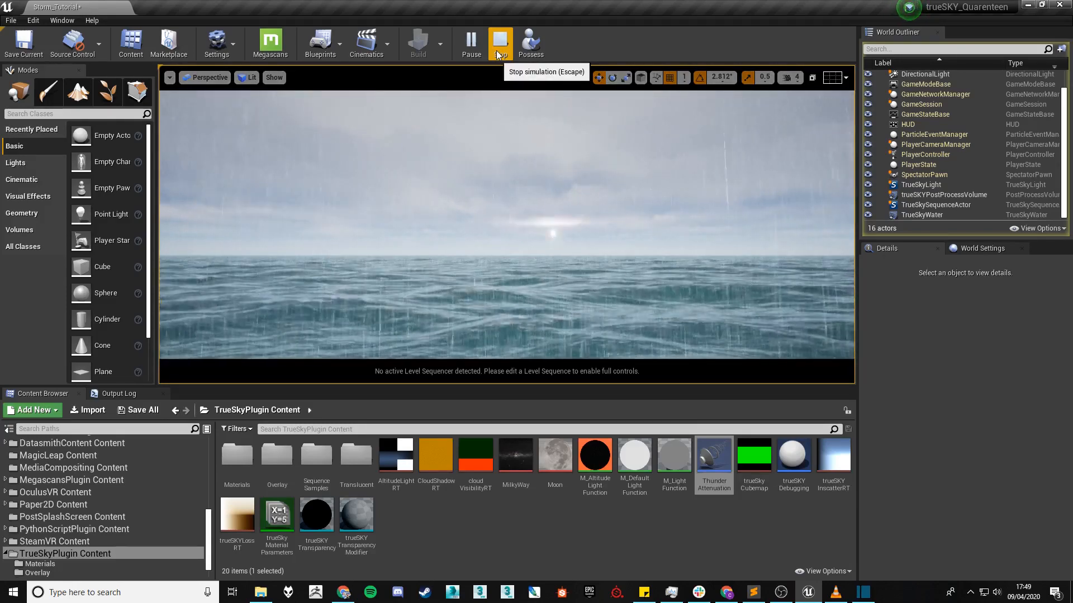
pyautogui.click(496, 51)
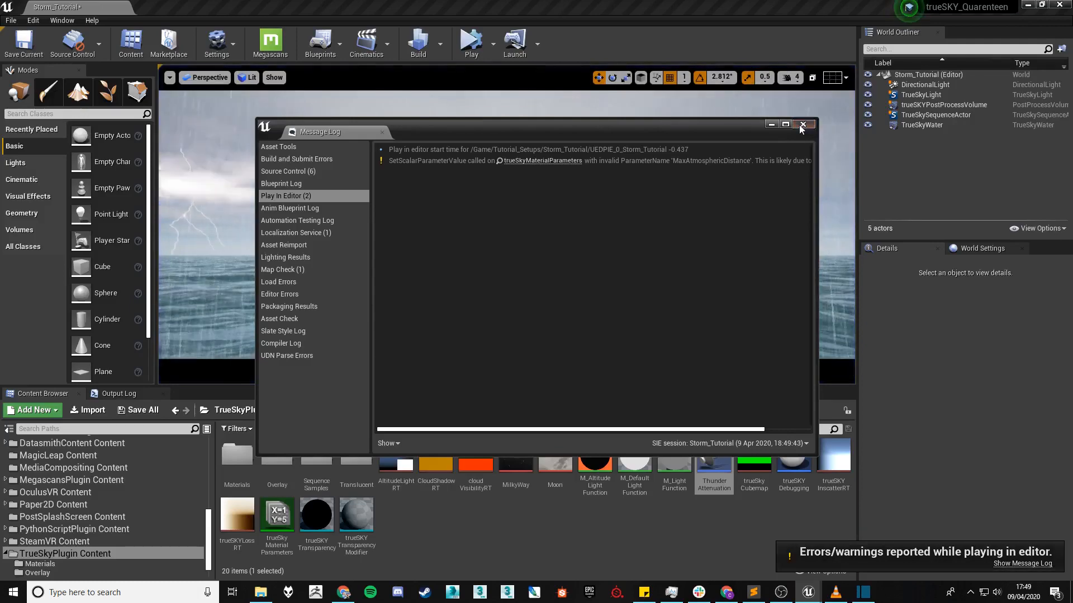
pyautogui.click(802, 125)
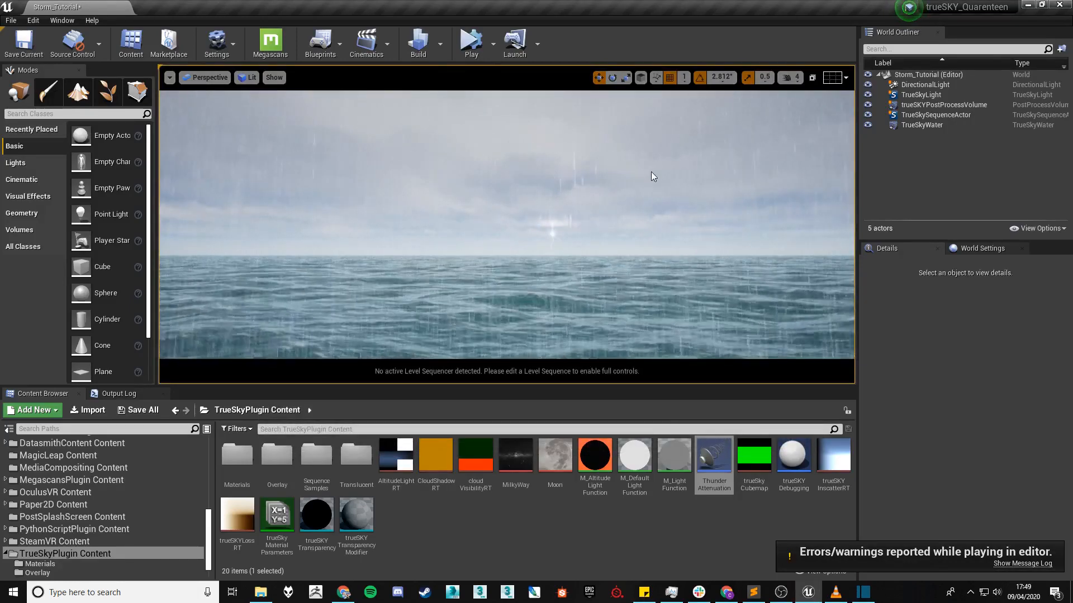